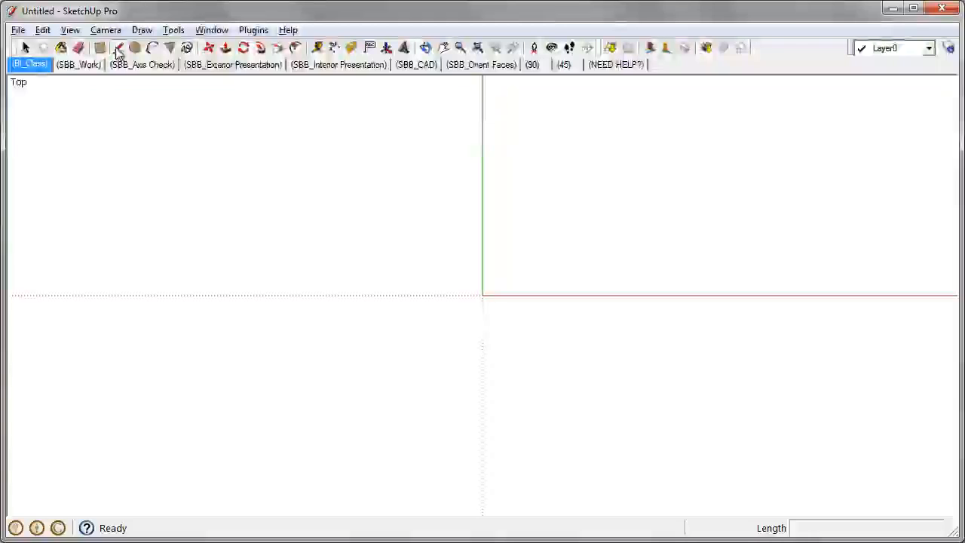
Step: Draw a closed rectangle with the Line tool, about 50' 7" long on the red axis and 25' wide on the green axis
{"action": "left_click", "coordinate": [118, 50]}
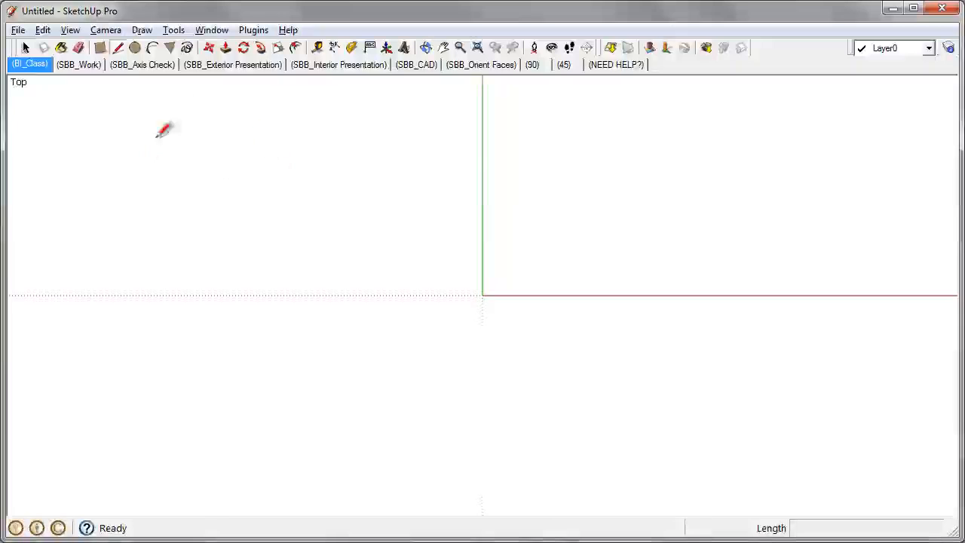
{"action": "left_click", "coordinate": [218, 151]}
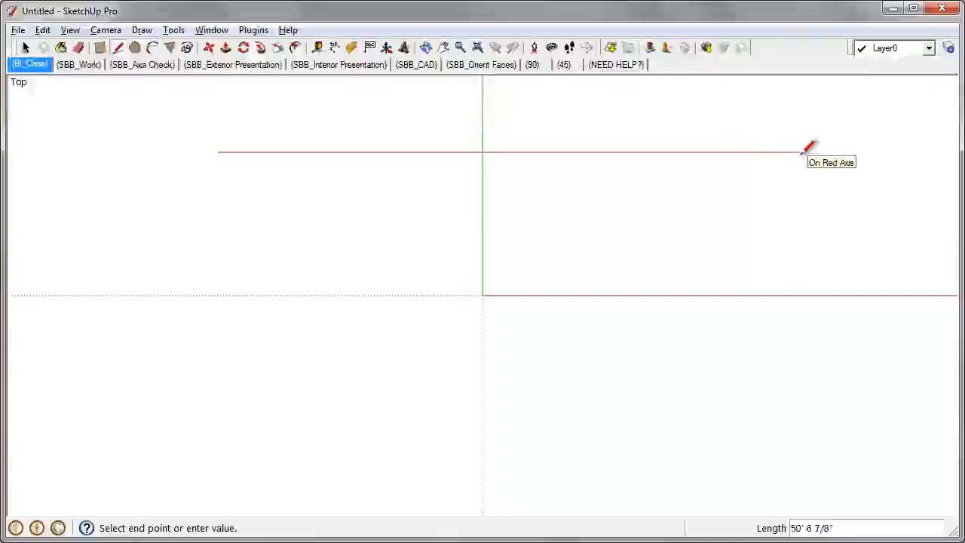
{"action": "left_click", "coordinate": [800, 152]}
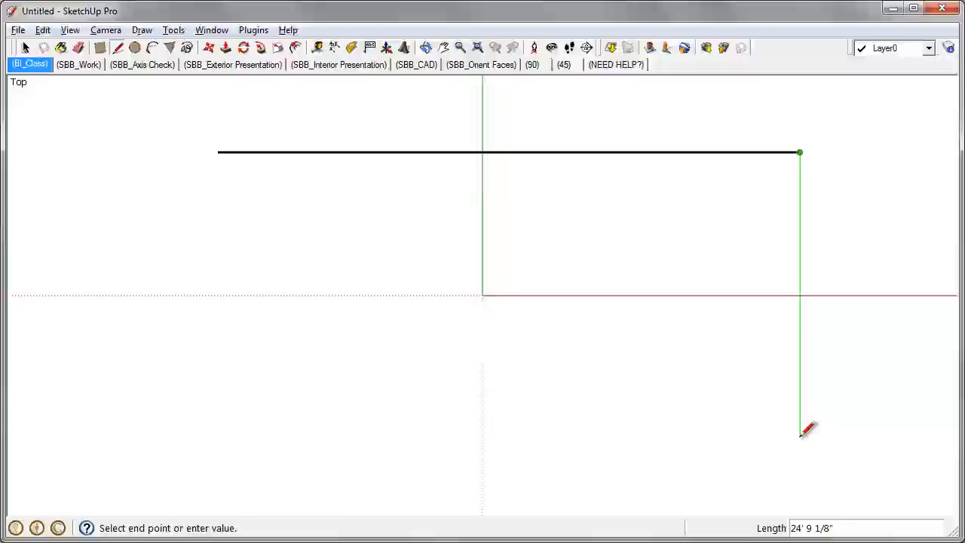
{"action": "type", "text": "25"}
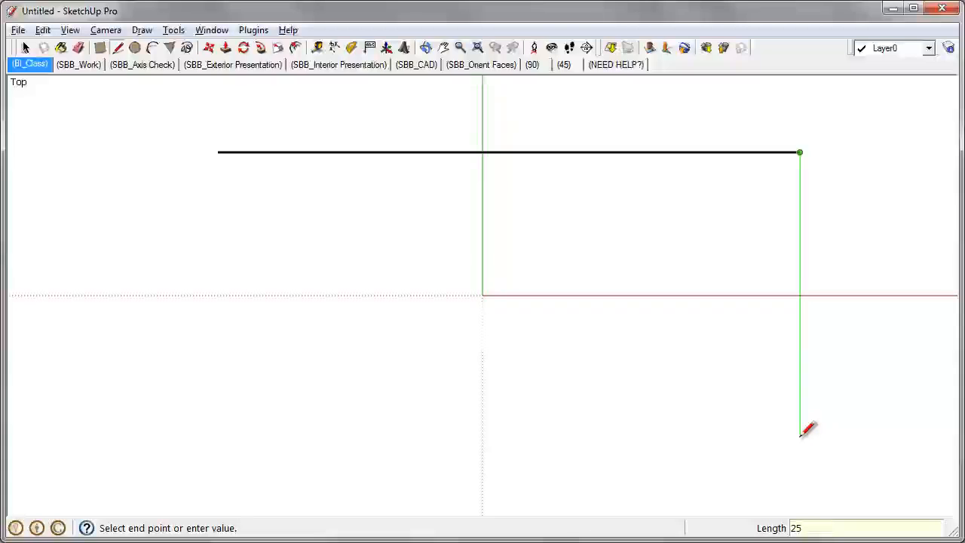
{"action": "type", "text": "'"}
{"action": "key", "text": "Return"}
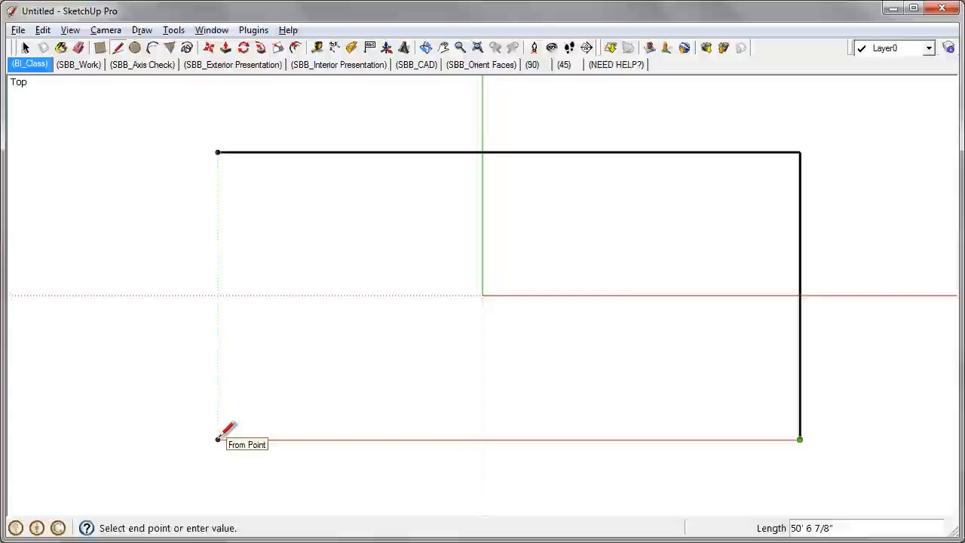
{"action": "left_click", "coordinate": [218, 438]}
{"action": "left_click", "coordinate": [218, 438]}
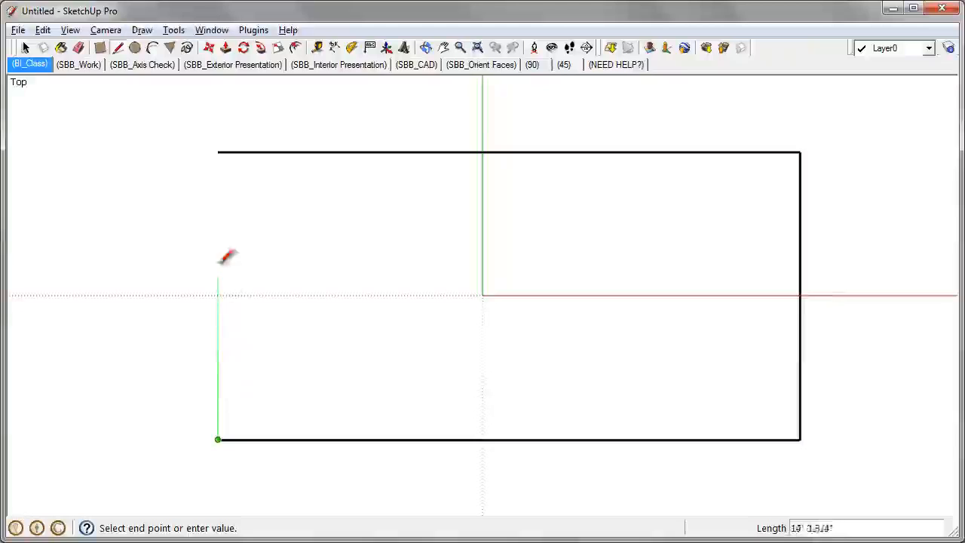
{"action": "left_click", "coordinate": [218, 152]}
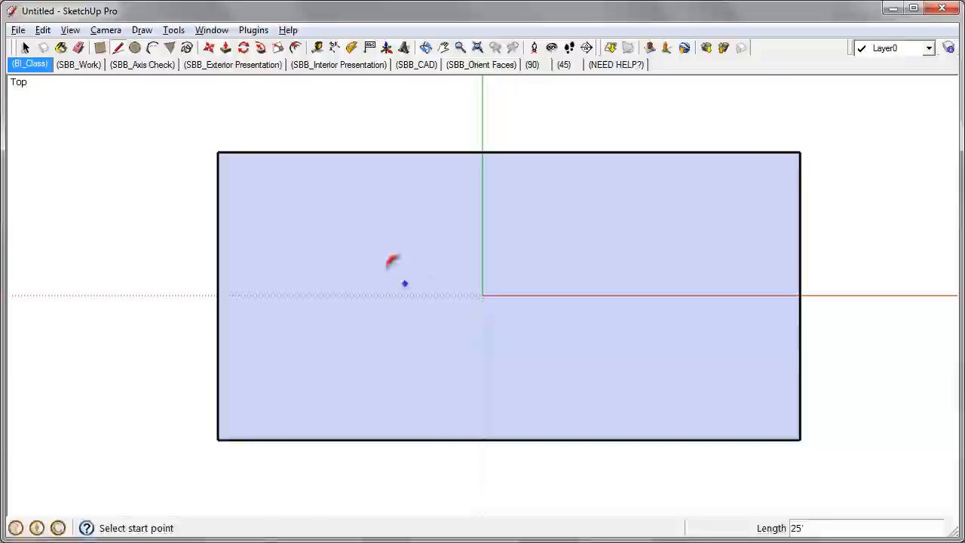
Step: Erase the rectangle's upper long edge and redraw it between the two open corners to restore the face
{"action": "left_click", "coordinate": [78, 49]}
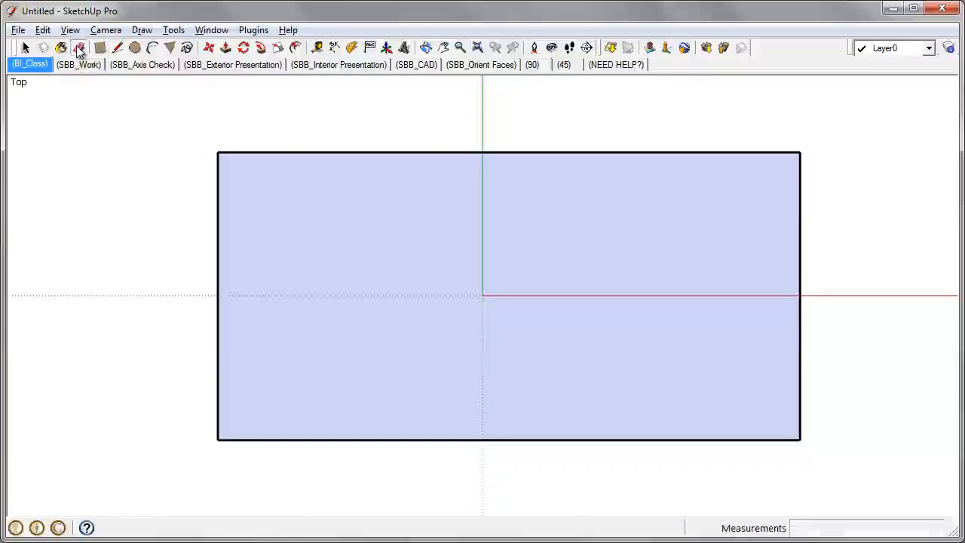
{"action": "left_click", "coordinate": [413, 152]}
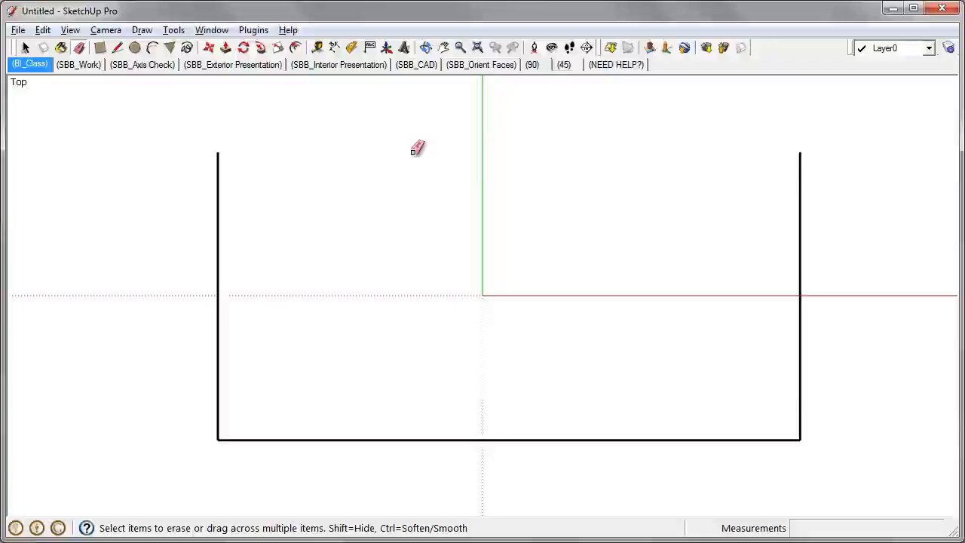
{"action": "left_click", "coordinate": [118, 47]}
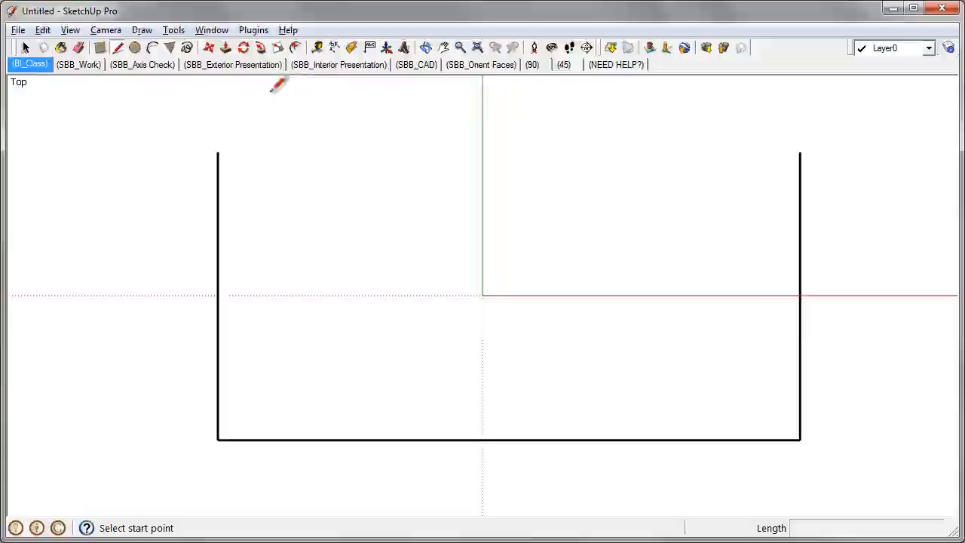
{"action": "left_click", "coordinate": [218, 152]}
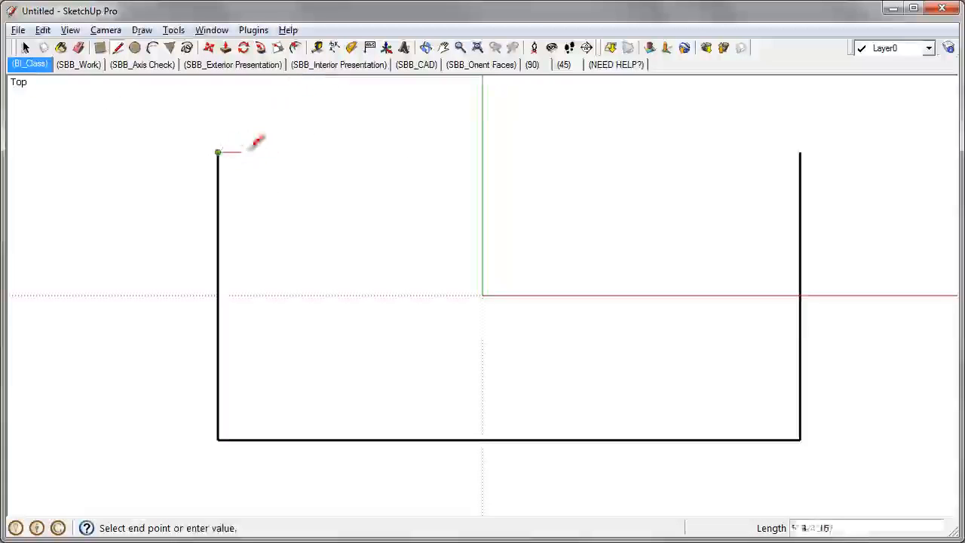
{"action": "left_click", "coordinate": [800, 152]}
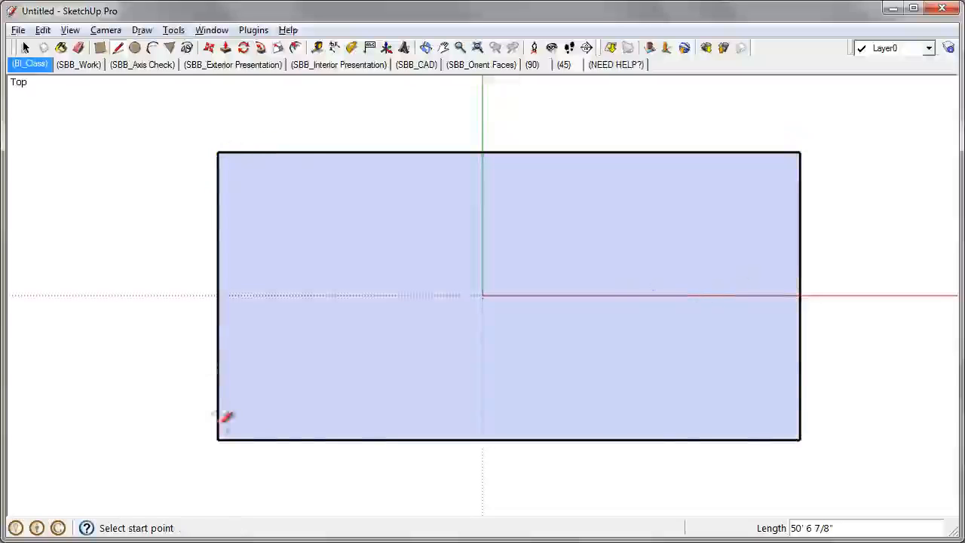
Step: Select the rectangle's face and its two short edges one at a time to inspect the separate entities
{"action": "left_click", "coordinate": [26, 48]}
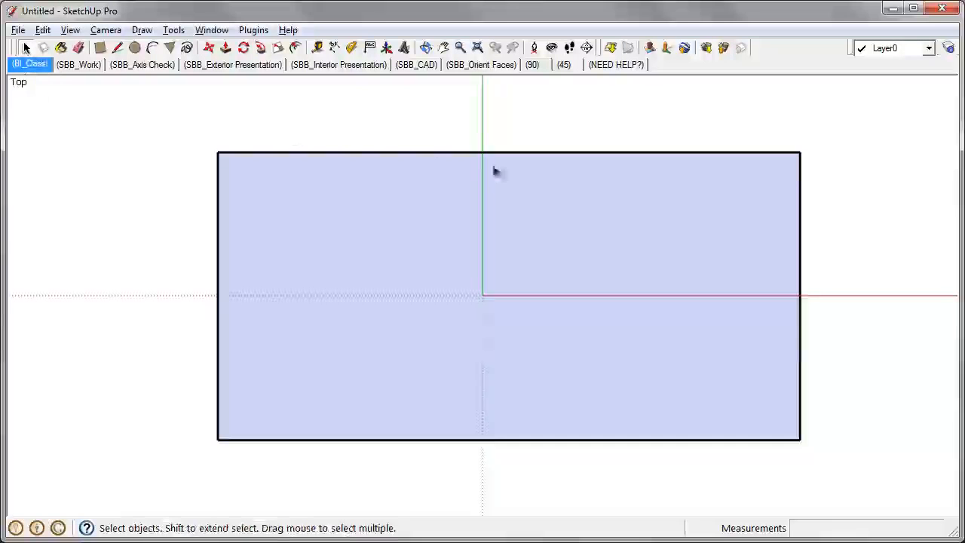
{"action": "left_click", "coordinate": [352, 202]}
{"action": "left_click", "coordinate": [219, 215]}
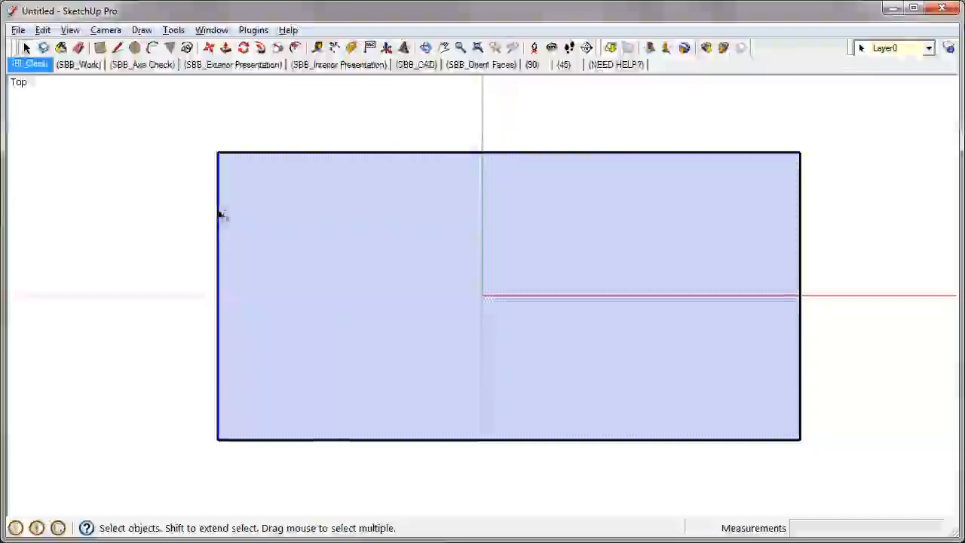
{"action": "left_click", "coordinate": [715, 253]}
{"action": "left_click", "coordinate": [803, 220]}
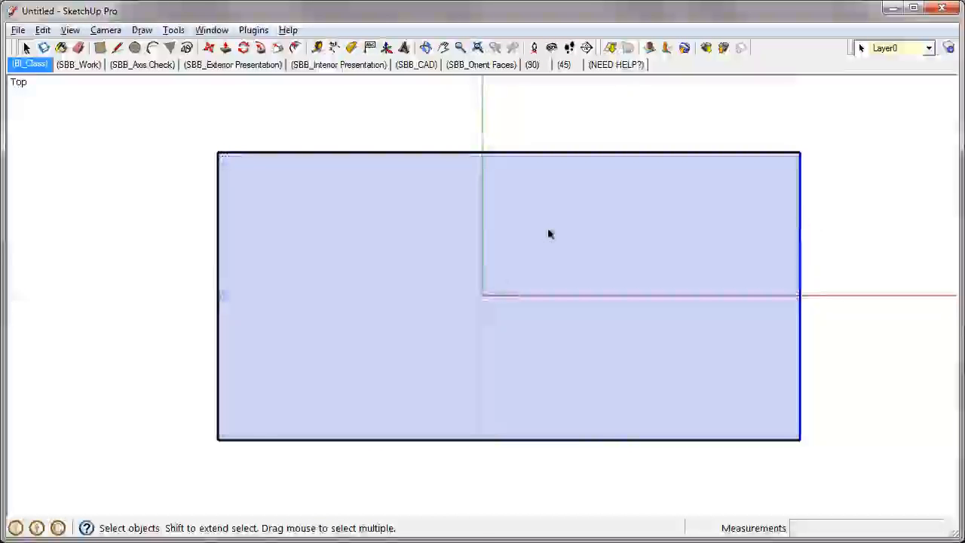
{"action": "left_click", "coordinate": [573, 249]}
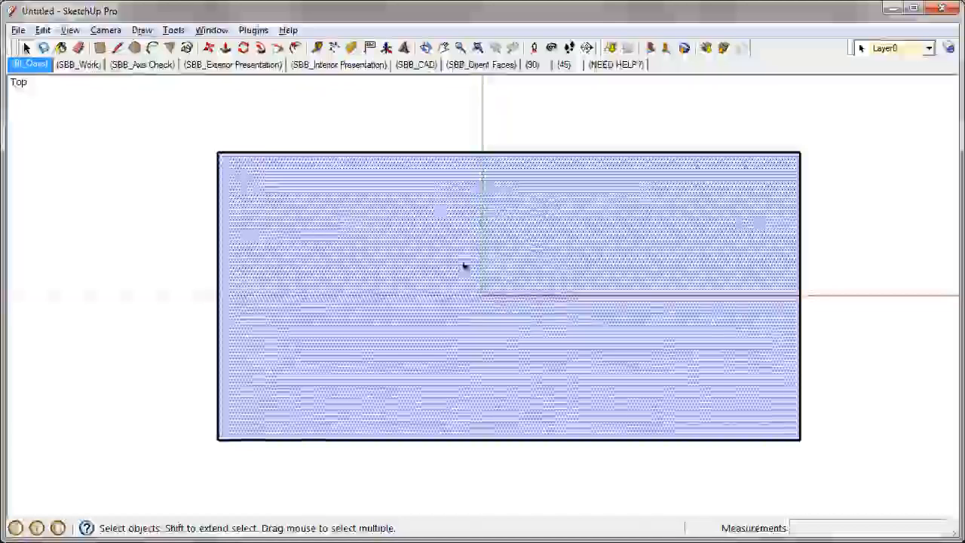
Step: Divide the rectangle with a line between the midpoints of its two long edges
{"action": "left_click", "coordinate": [117, 48]}
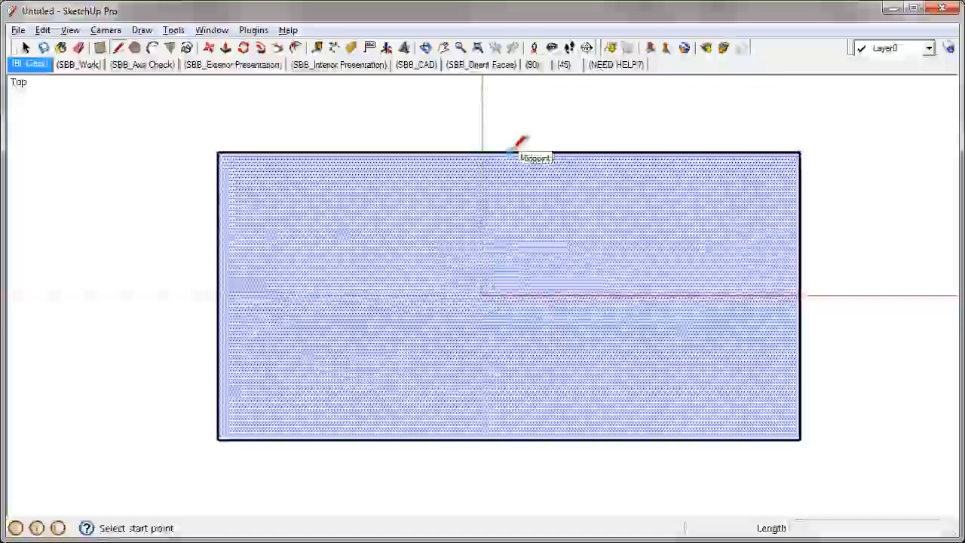
{"action": "left_click", "coordinate": [509, 153]}
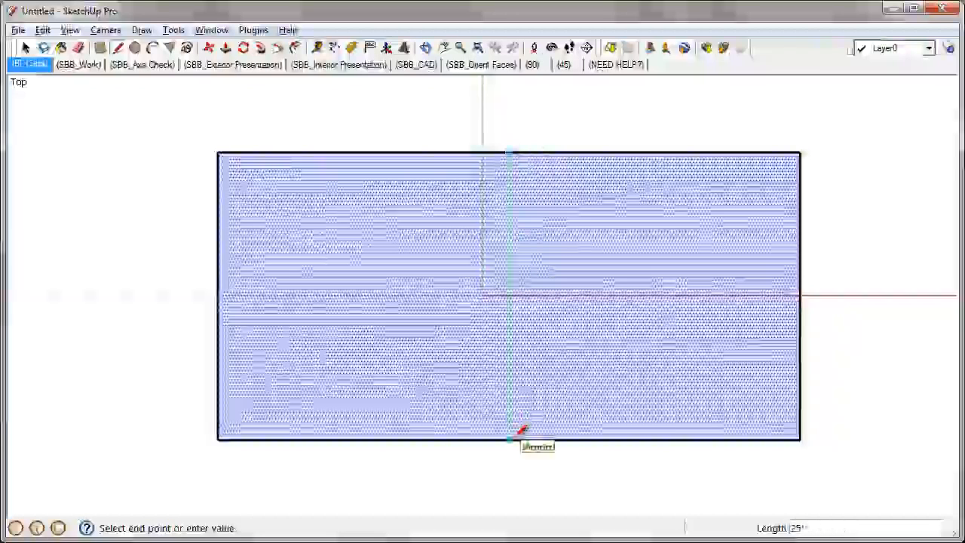
{"action": "left_click", "coordinate": [510, 438]}
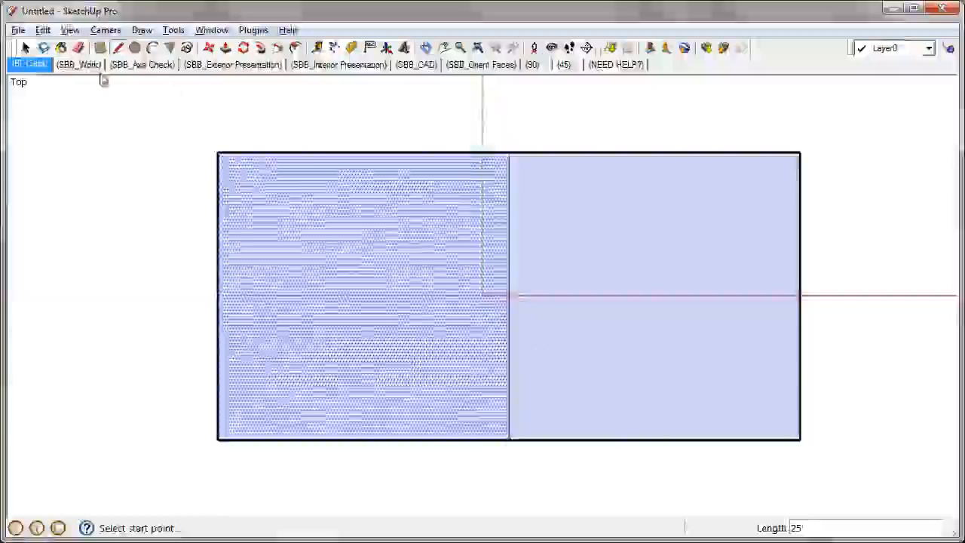
Step: Select the right and left halves of the divided rectangle in turn to check that they are separate faces
{"action": "left_click", "coordinate": [25, 49]}
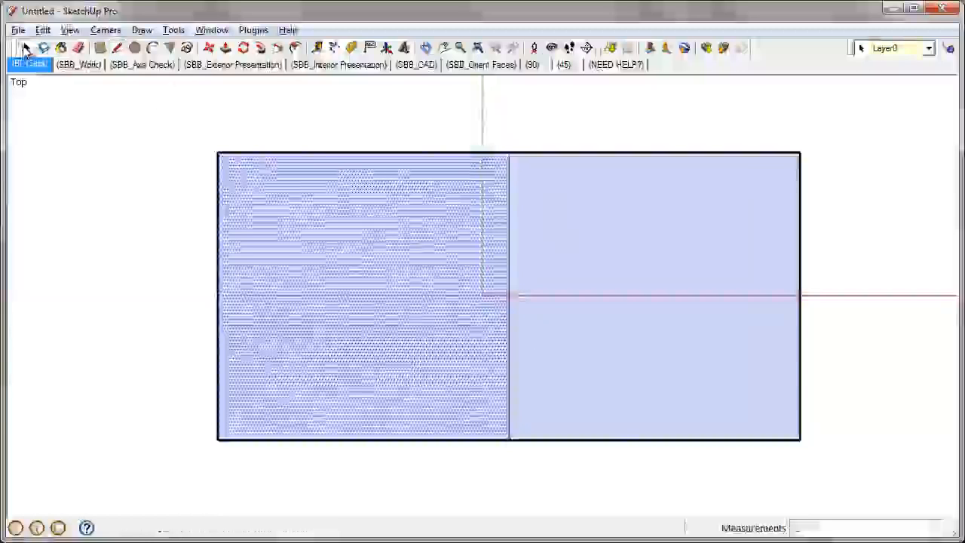
{"action": "left_click", "coordinate": [652, 268]}
{"action": "left_click", "coordinate": [448, 269]}
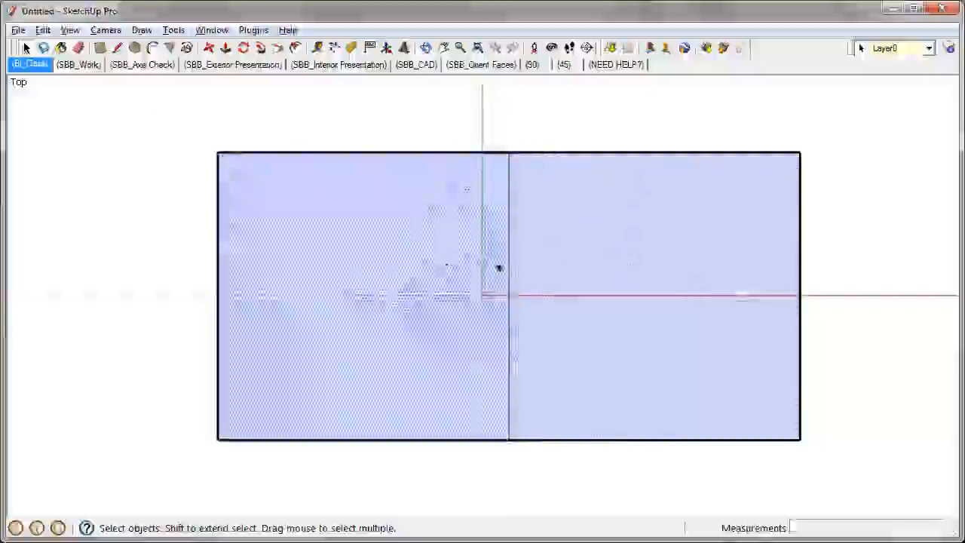
{"action": "left_click", "coordinate": [584, 259]}
{"action": "left_click", "coordinate": [427, 256]}
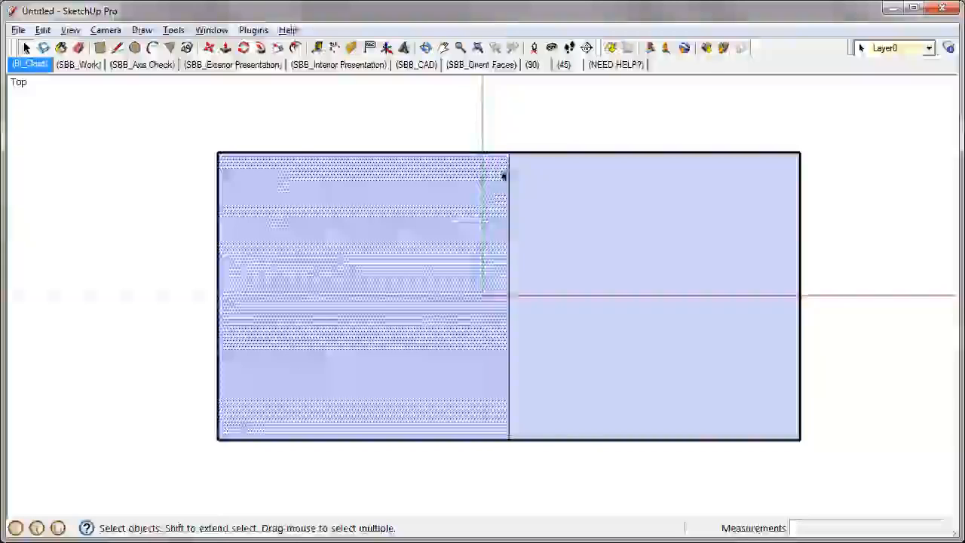
Step: Erase the rectangle's left edge and redraw it between the open corners to restore the left face
{"action": "left_click", "coordinate": [78, 47]}
{"action": "left_click", "coordinate": [230, 225]}
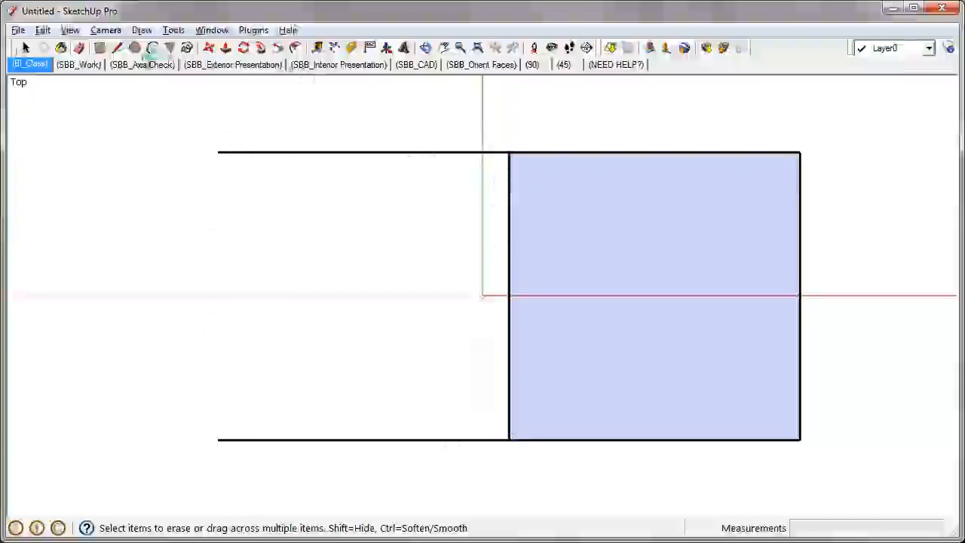
{"action": "left_click", "coordinate": [117, 48]}
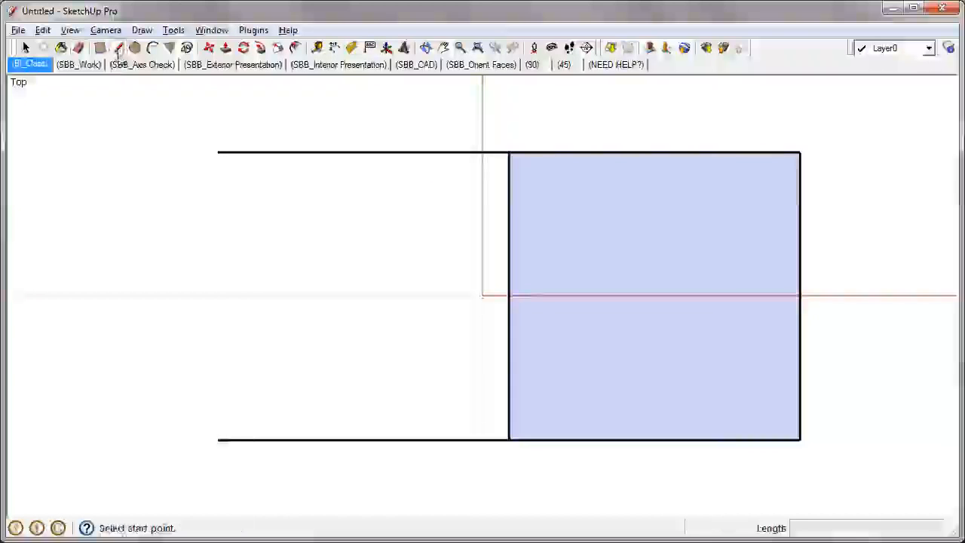
{"action": "left_click", "coordinate": [218, 440]}
{"action": "left_click", "coordinate": [218, 152]}
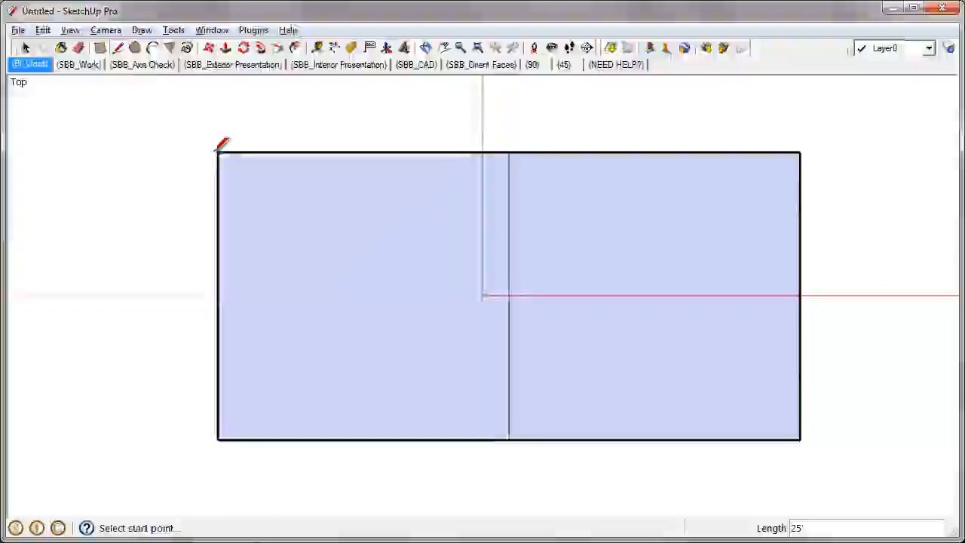
Step: Select each half alternately again to check the restored left face against the right one
{"action": "left_click", "coordinate": [25, 47]}
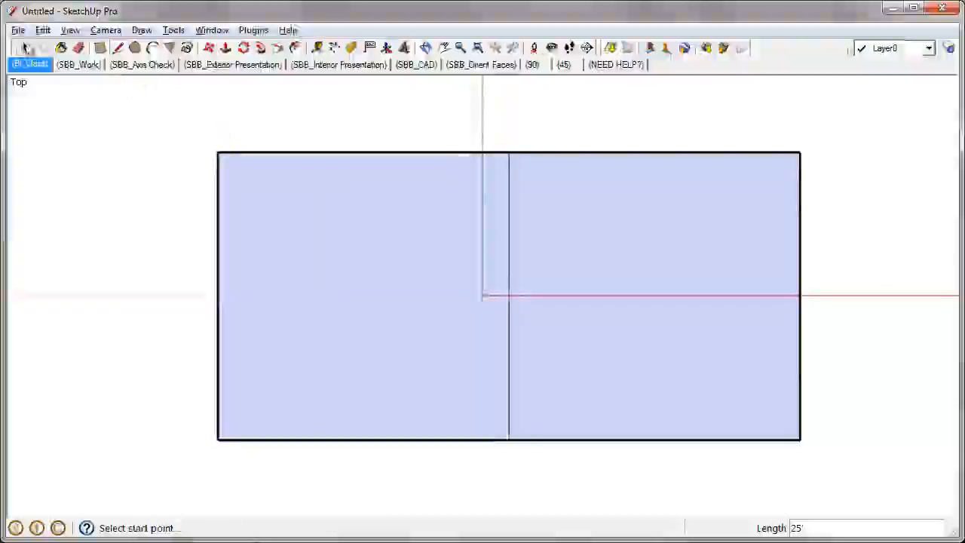
{"action": "left_click", "coordinate": [611, 233]}
{"action": "left_click", "coordinate": [422, 250]}
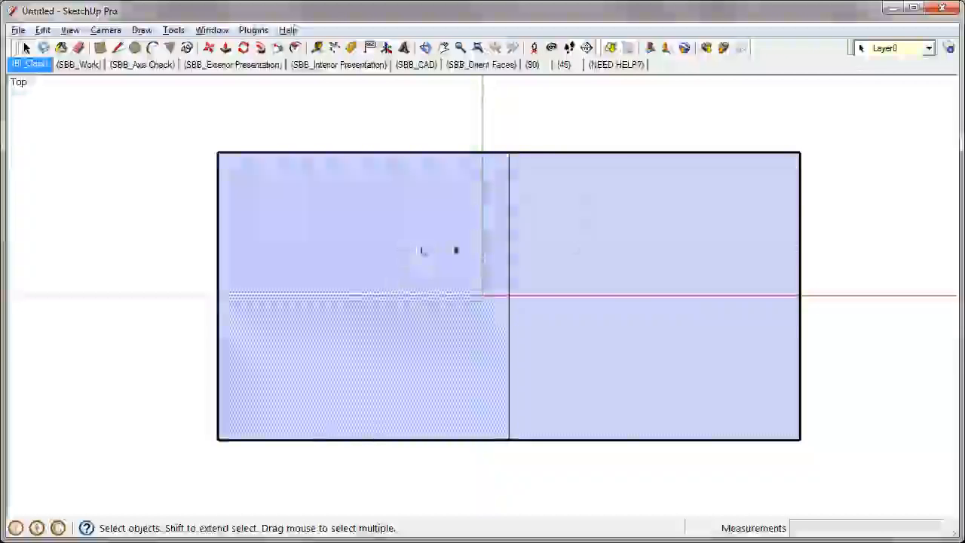
{"action": "left_click", "coordinate": [636, 327]}
{"action": "left_click", "coordinate": [380, 258]}
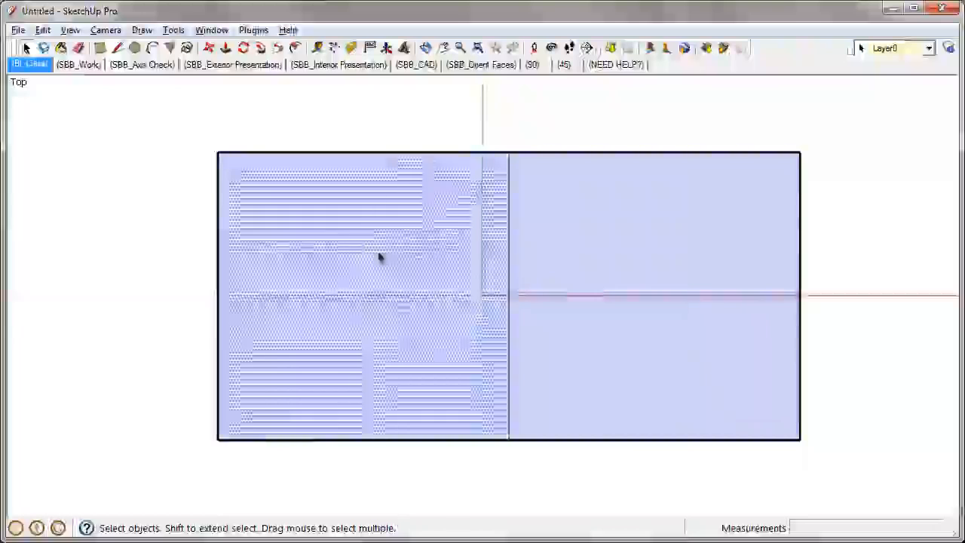
Step: Erase the middle dividing line, select the merged rectangle face to check it, and clear the selection
{"action": "left_click", "coordinate": [79, 48]}
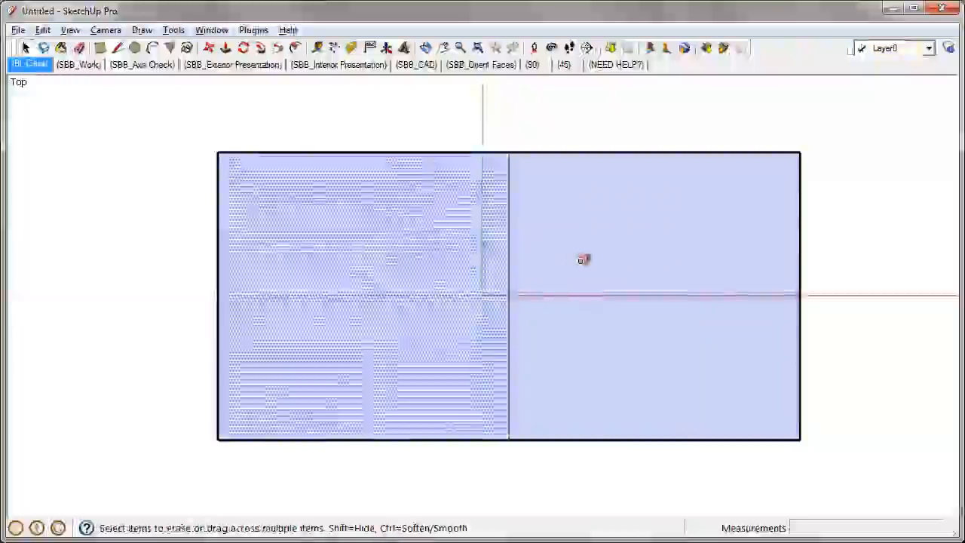
{"action": "left_click_drag", "start_coordinate": [526, 236], "coordinate": [491, 237]}
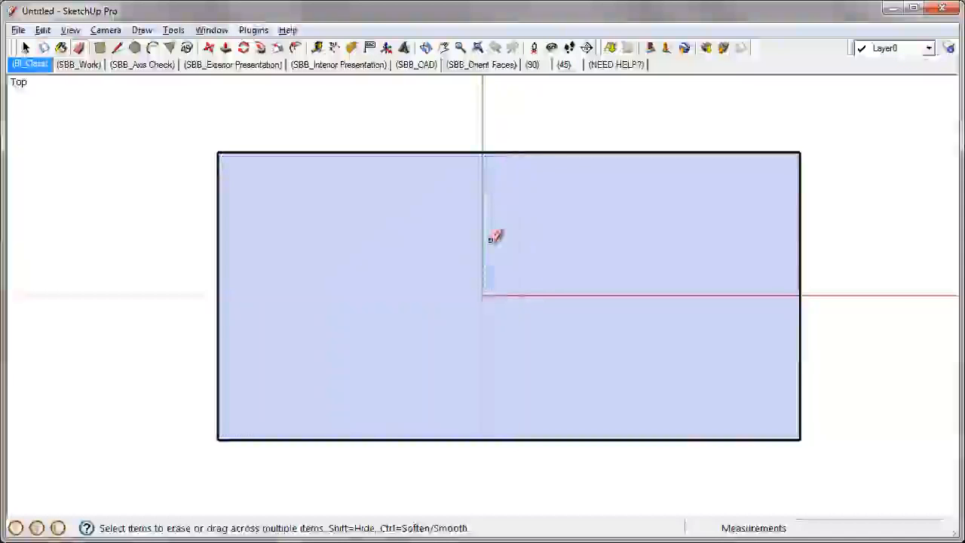
{"action": "key", "text": "space"}
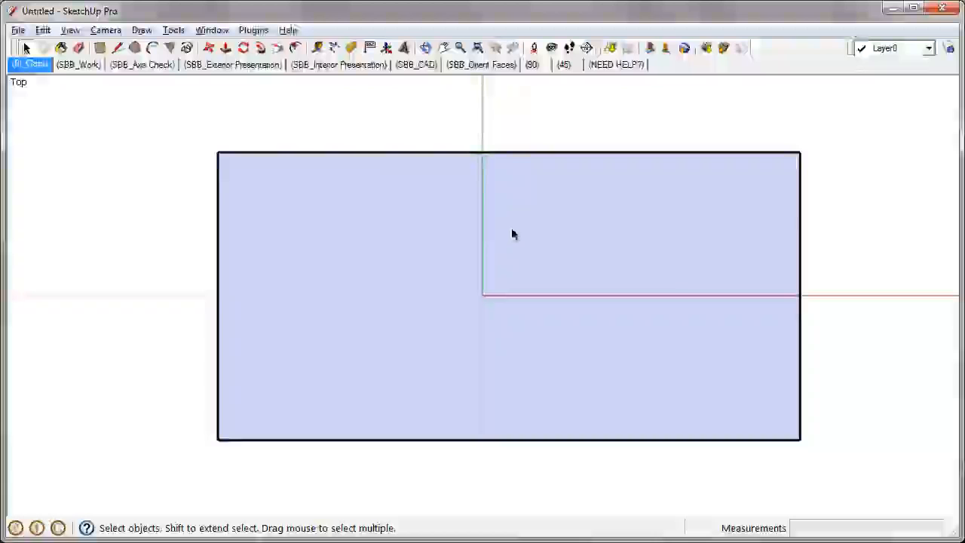
{"action": "left_click", "coordinate": [514, 237]}
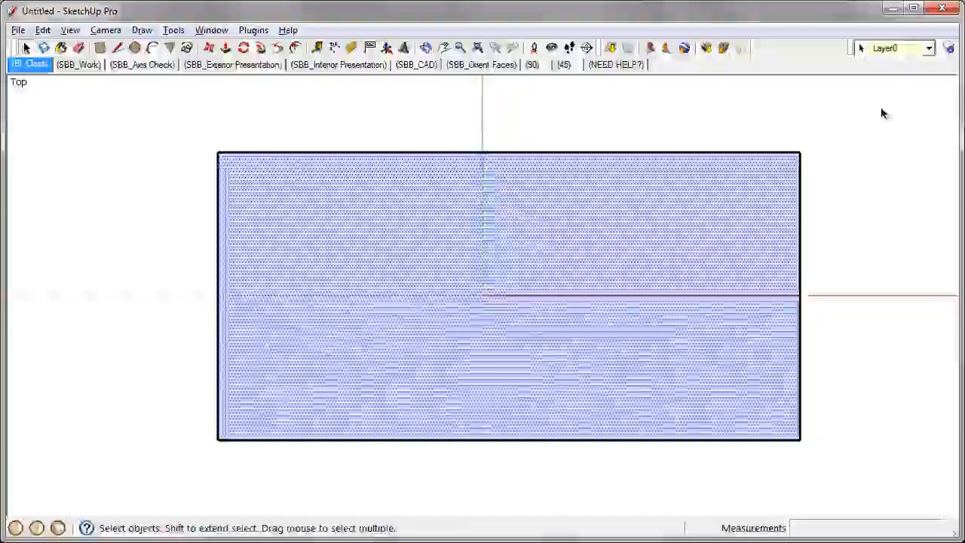
{"action": "left_click", "coordinate": [882, 109]}
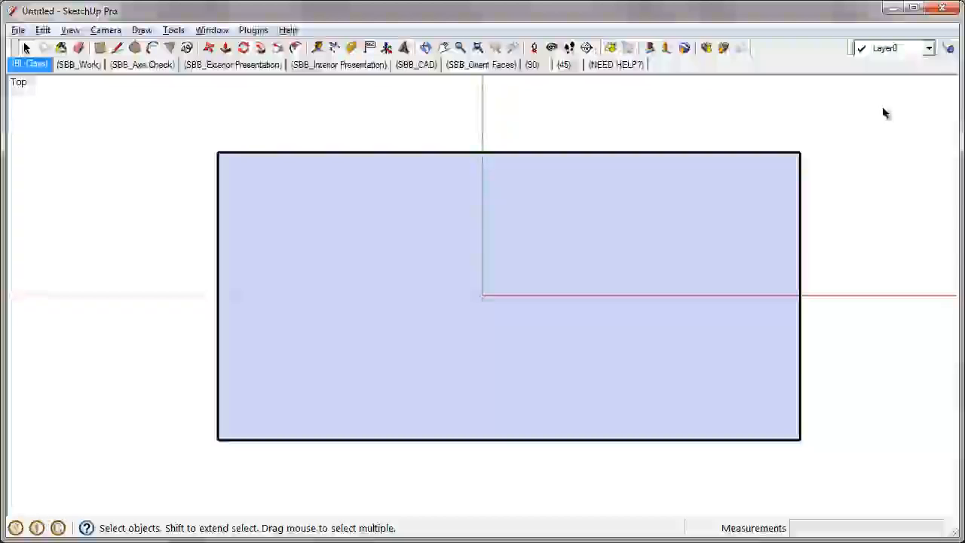
Step: Draw a 100-sided circle with a radius of about 9' 1" on the left half of the rectangle face
{"action": "left_click", "coordinate": [137, 50]}
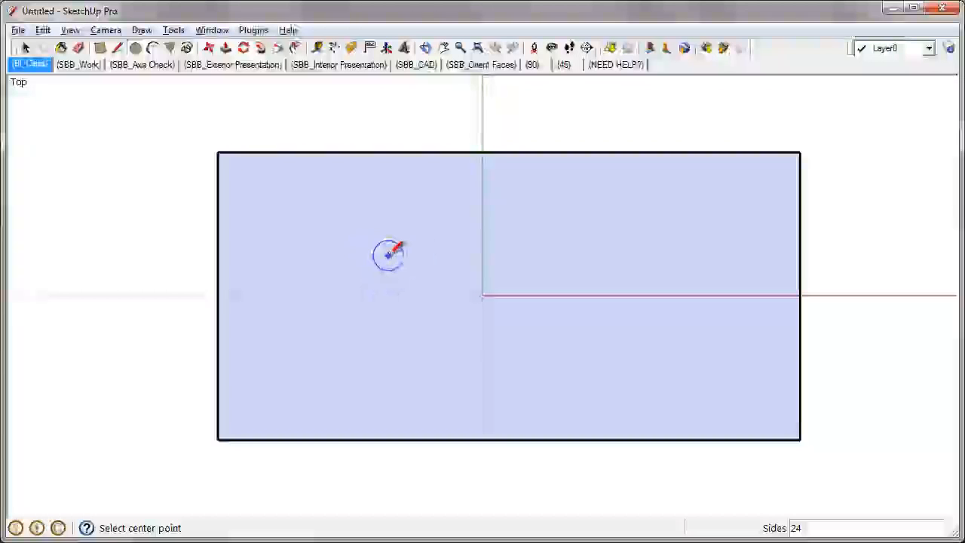
{"action": "type", "text": "100"}
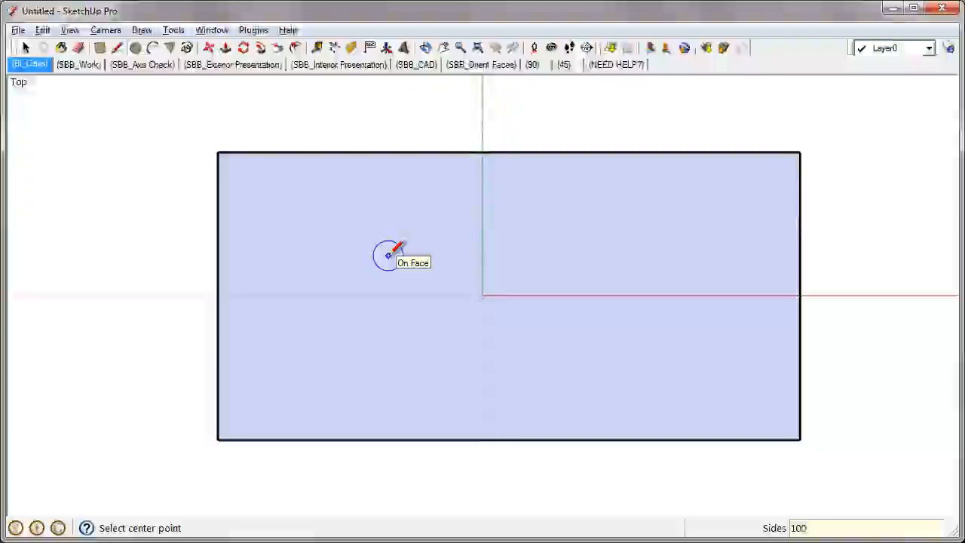
{"action": "left_click", "coordinate": [377, 325]}
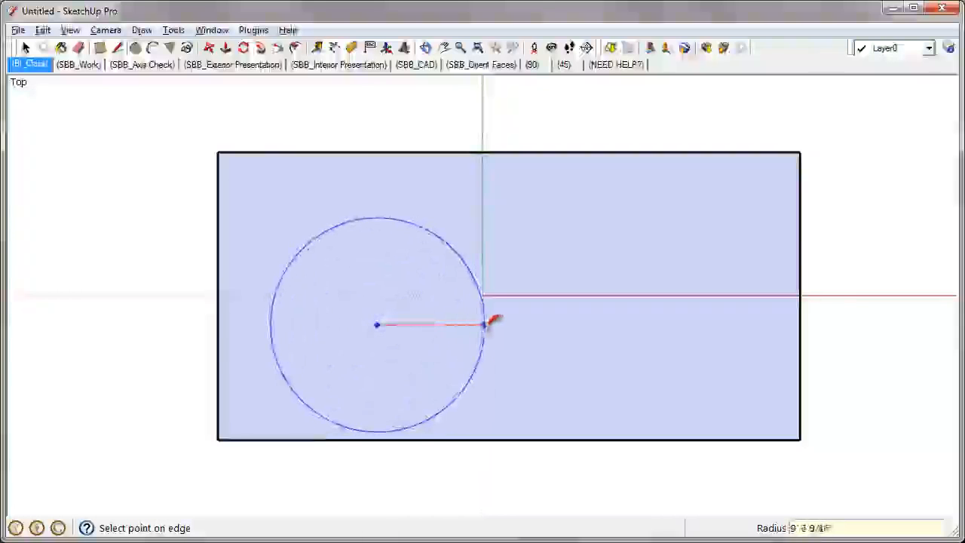
{"action": "left_click", "coordinate": [483, 324]}
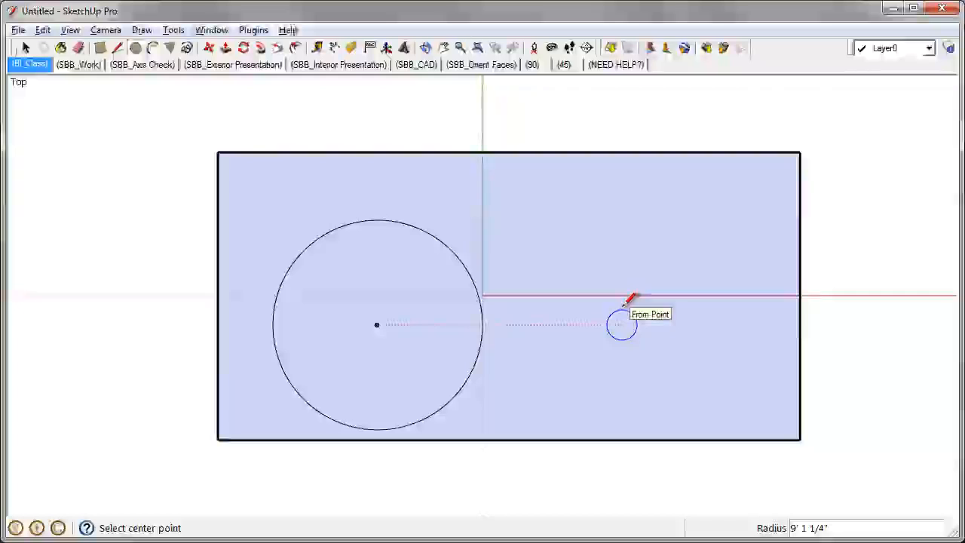
Step: Draw a 24-sided circle with a radius of about 8' 9" on the right half of the rectangle face
{"action": "type", "text": "100"}
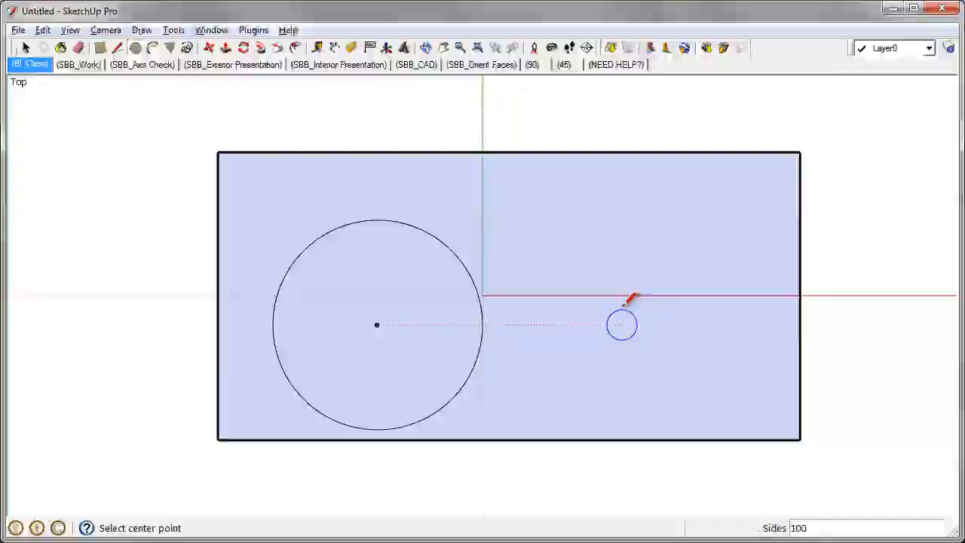
{"action": "type", "text": "24"}
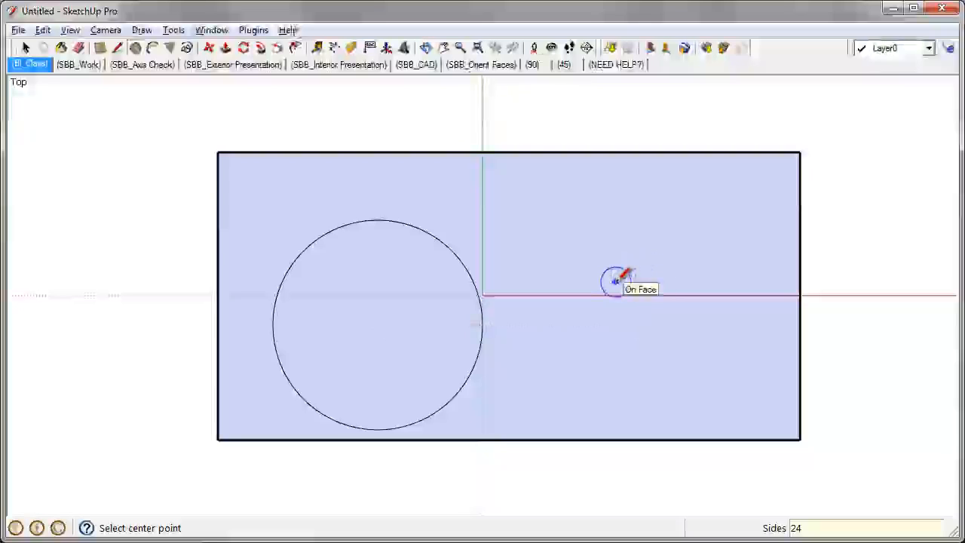
{"action": "left_click", "coordinate": [615, 281]}
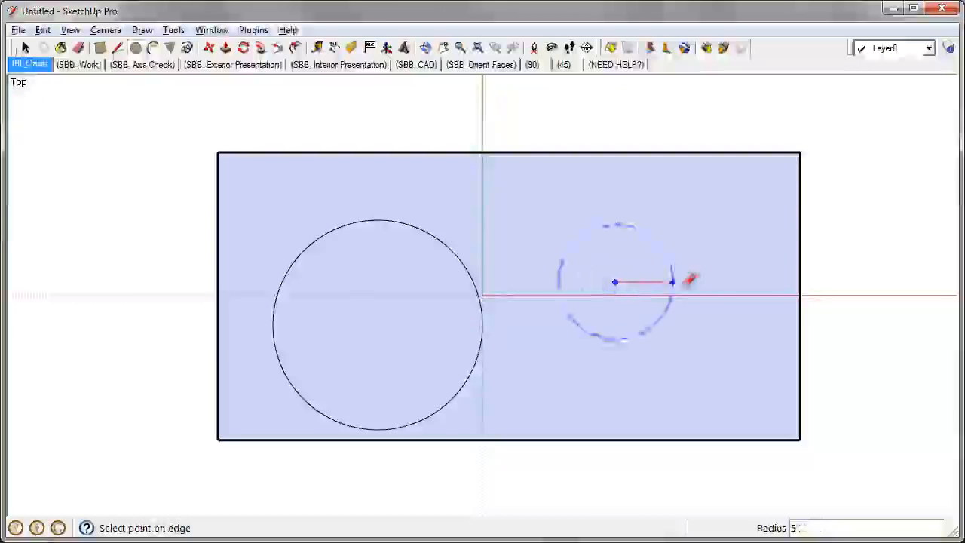
{"action": "left_click", "coordinate": [718, 284]}
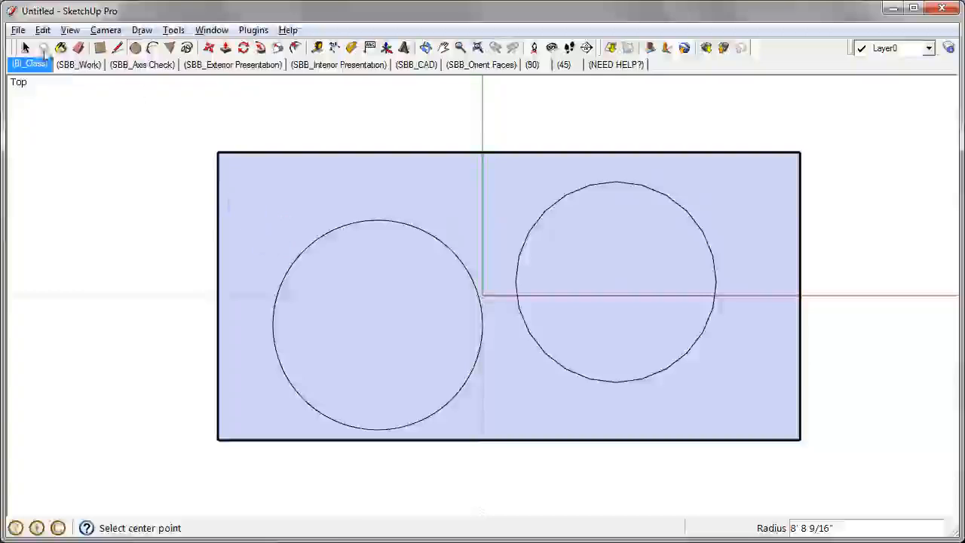
Step: Set the right circle's segments to 48 in its Entity Info and close the dialog
{"action": "left_click", "coordinate": [27, 49]}
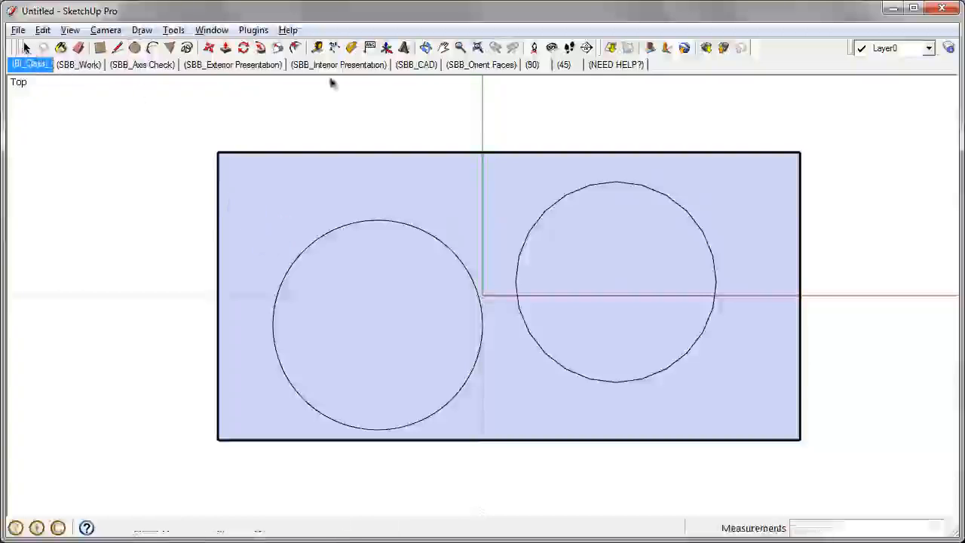
{"action": "right_click", "coordinate": [643, 189]}
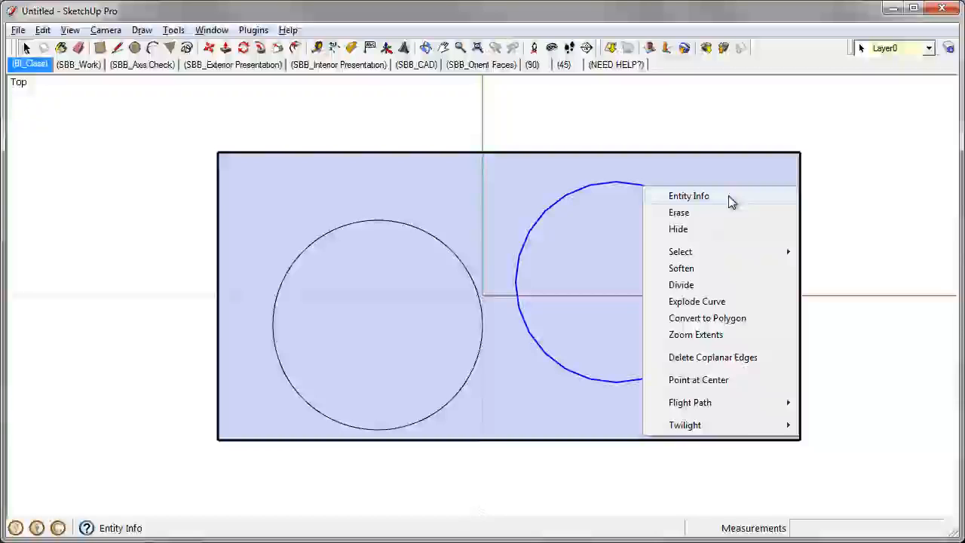
{"action": "left_click", "coordinate": [688, 196]}
{"action": "left_click_drag", "start_coordinate": [131, 185], "coordinate": [295, 151]}
{"action": "left_click_drag", "start_coordinate": [331, 219], "coordinate": [293, 219]}
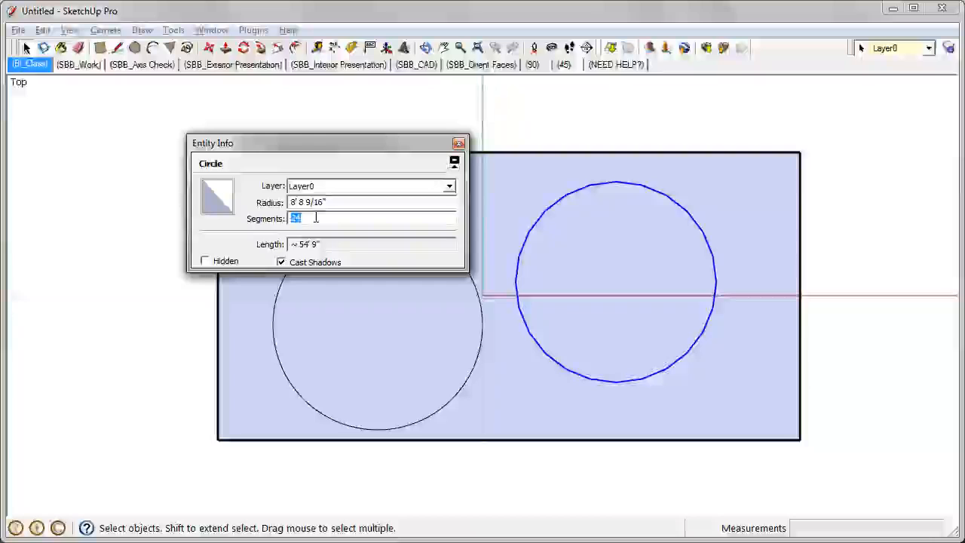
{"action": "type", "text": "48"}
{"action": "key", "text": "Return"}
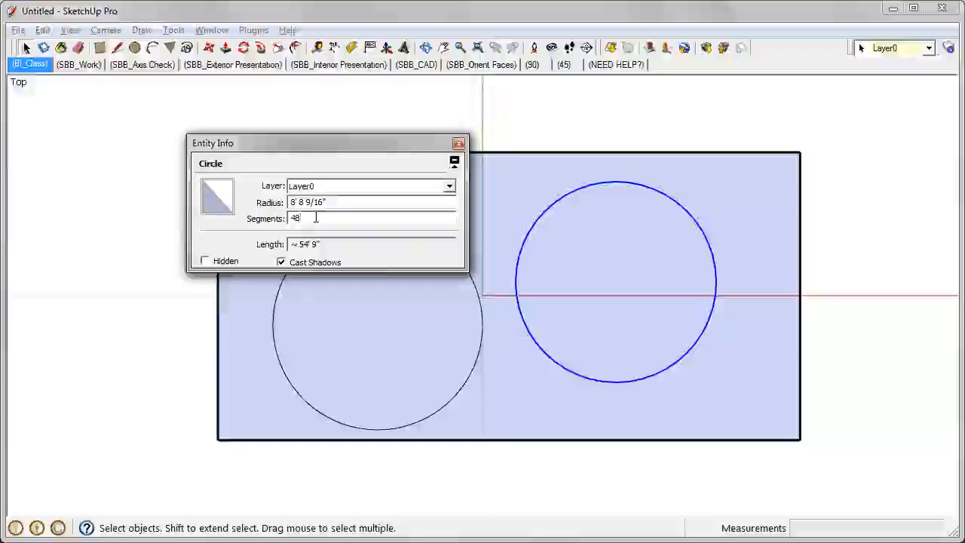
{"action": "left_click_drag", "start_coordinate": [376, 147], "coordinate": [275, 126]}
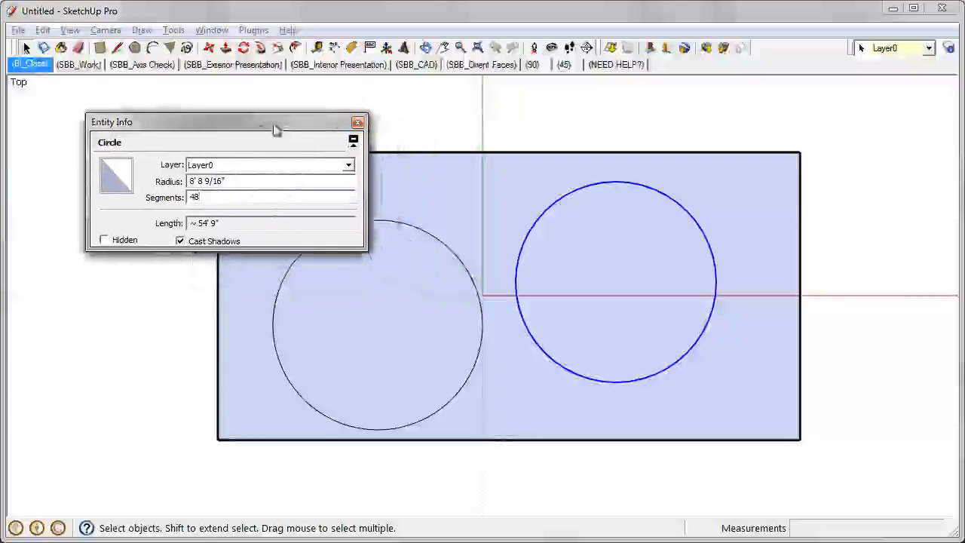
{"action": "left_click", "coordinate": [357, 122]}
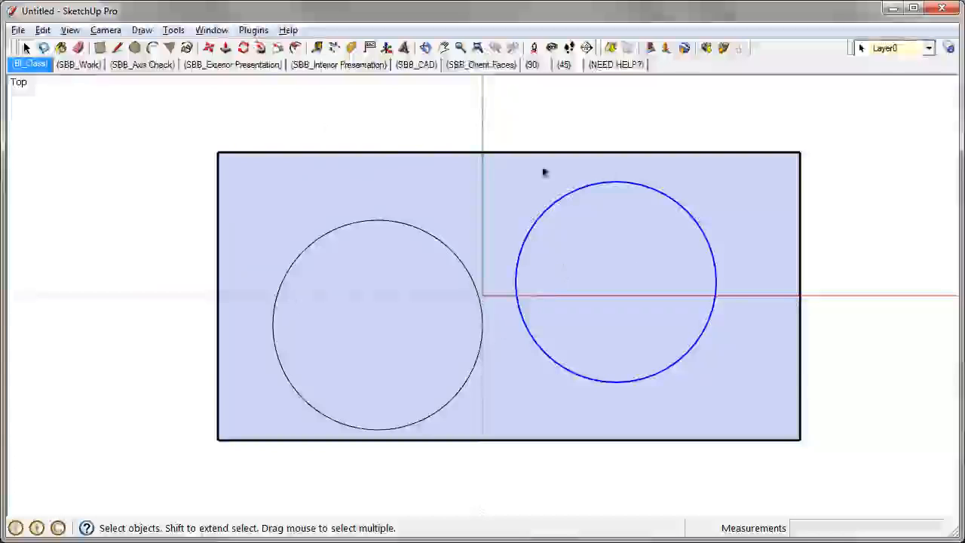
Step: Select the faces inside the two circles and the surrounding face in turn to check that they are separate
{"action": "left_click", "coordinate": [390, 294]}
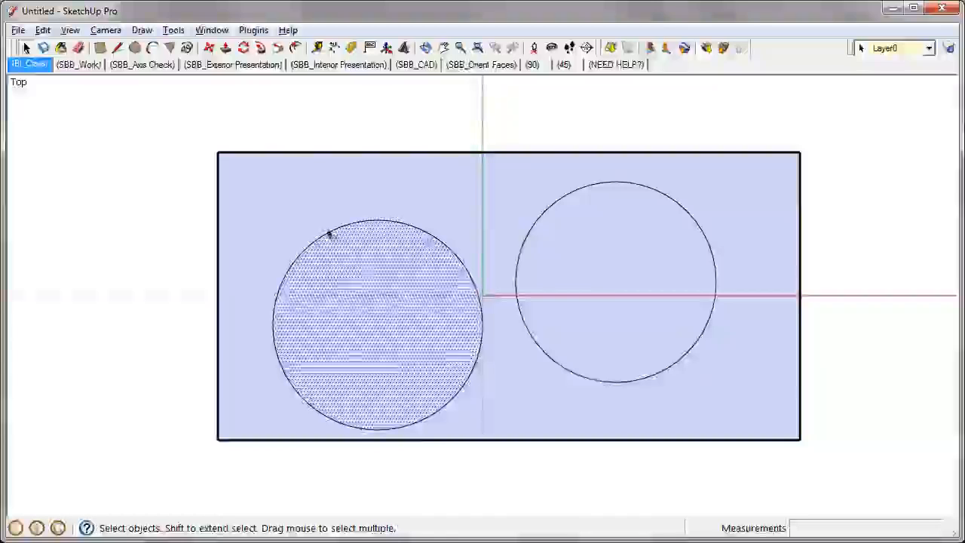
{"action": "left_click", "coordinate": [467, 173]}
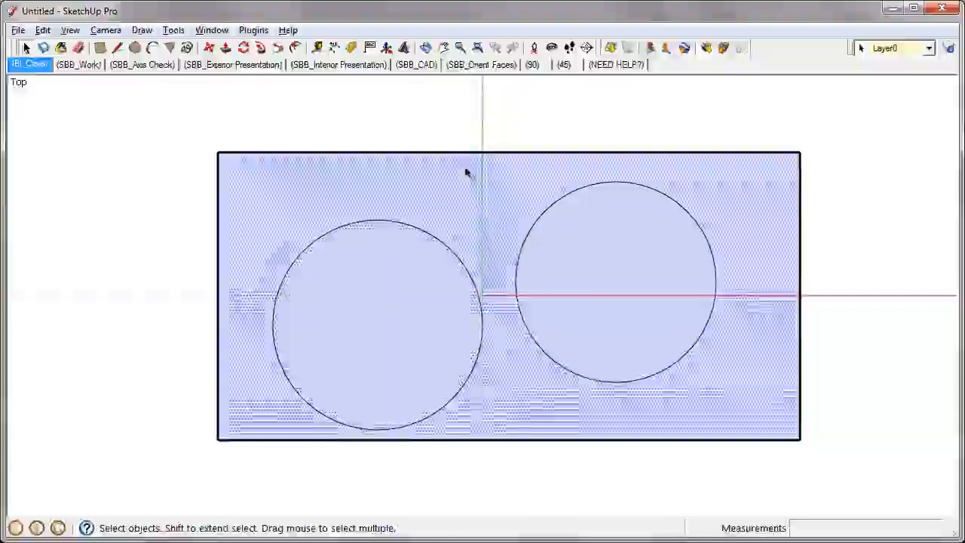
{"action": "left_click", "coordinate": [607, 235]}
{"action": "left_click", "coordinate": [762, 222]}
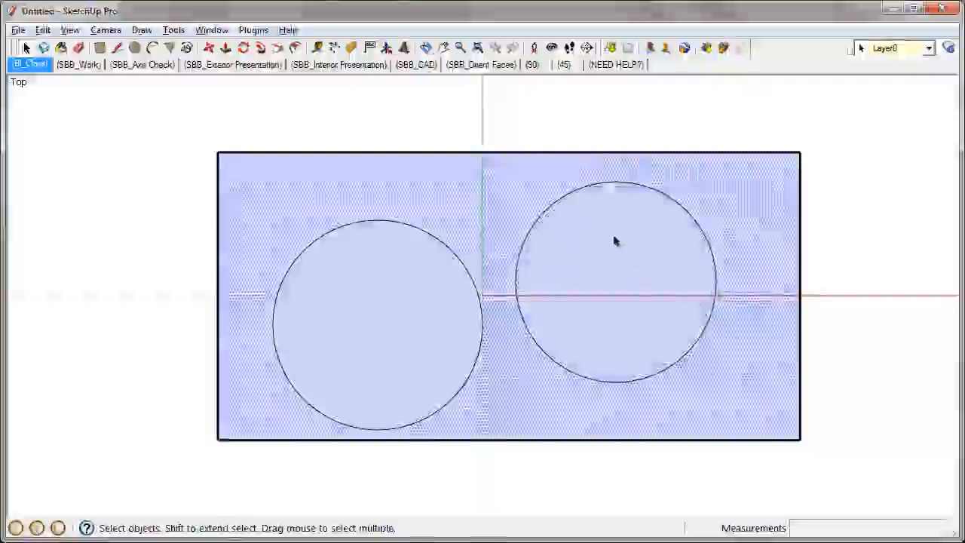
Step: Erase the faces inside the right and left circles to cut two round openings in the rectangle
{"action": "right_click", "coordinate": [615, 241]}
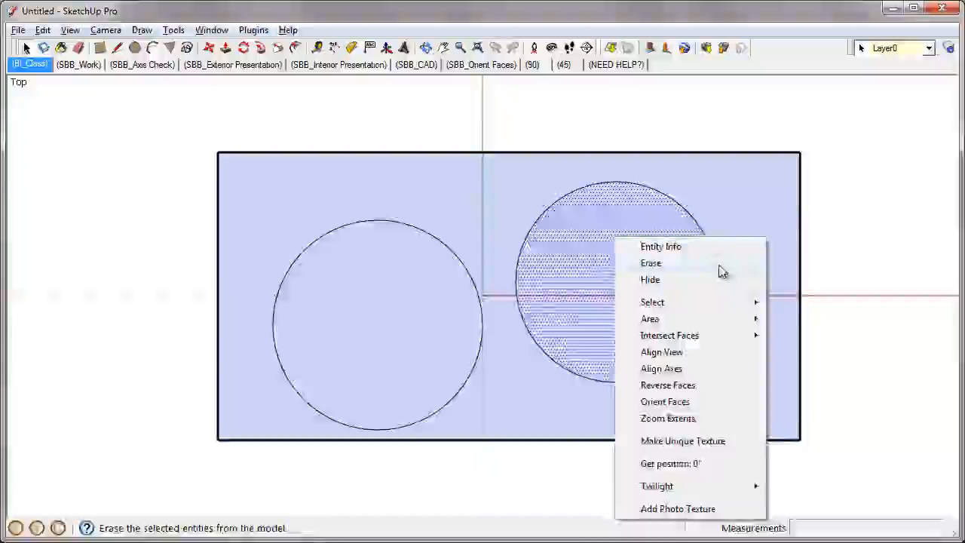
{"action": "left_click", "coordinate": [718, 269]}
{"action": "right_click", "coordinate": [407, 272]}
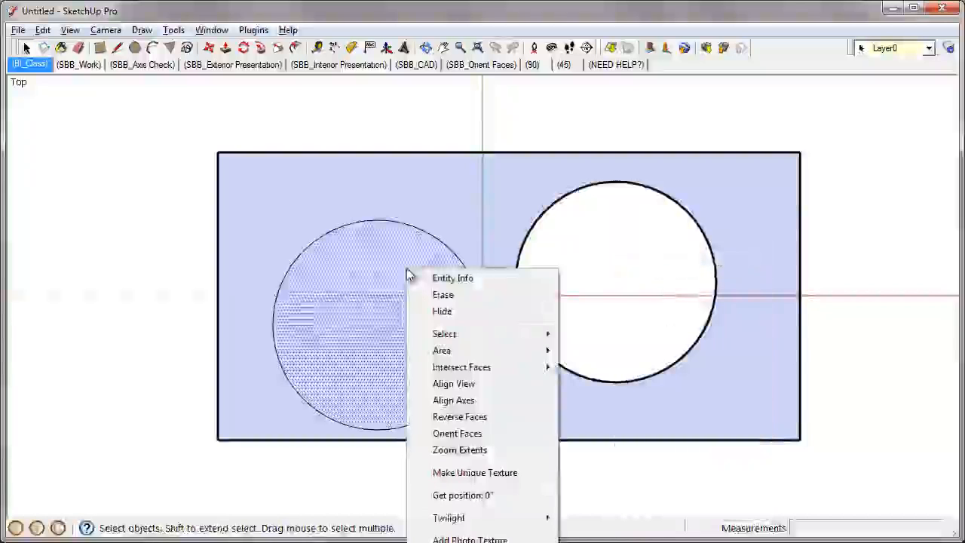
{"action": "left_click", "coordinate": [448, 295]}
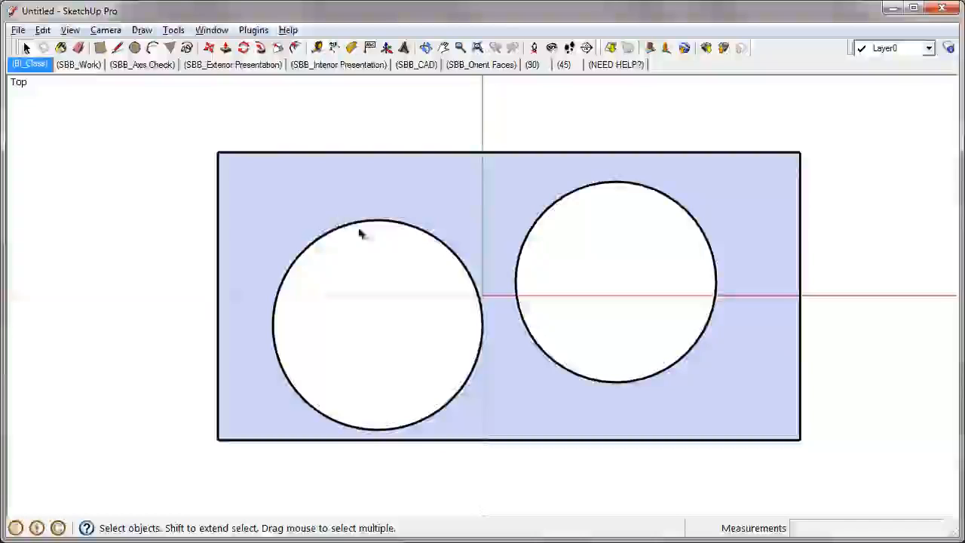
Step: Erase the edges of both circles with the Eraser to restore the whole rectangle face
{"action": "left_click", "coordinate": [78, 47]}
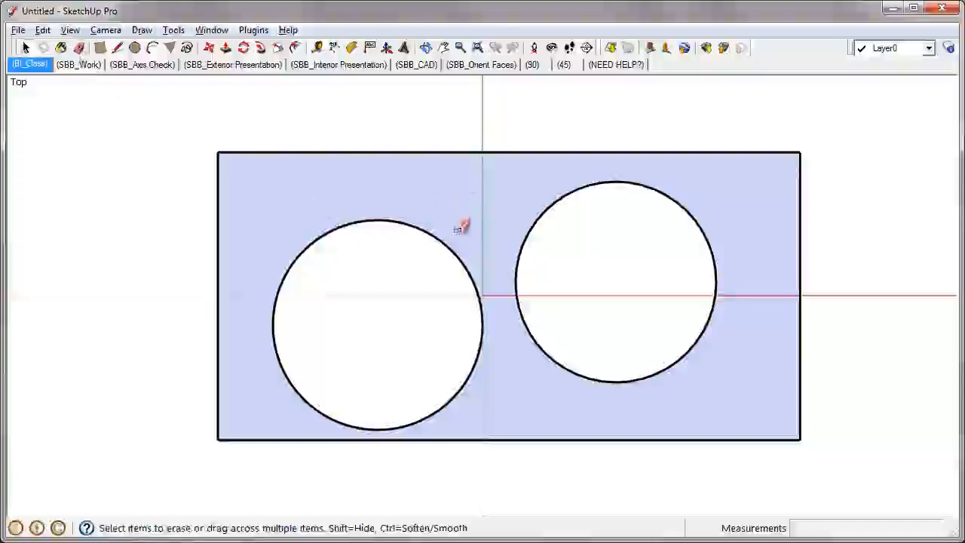
{"action": "left_click_drag", "start_coordinate": [452, 236], "coordinate": [451, 246]}
{"action": "left_click_drag", "start_coordinate": [543, 189], "coordinate": [571, 220]}
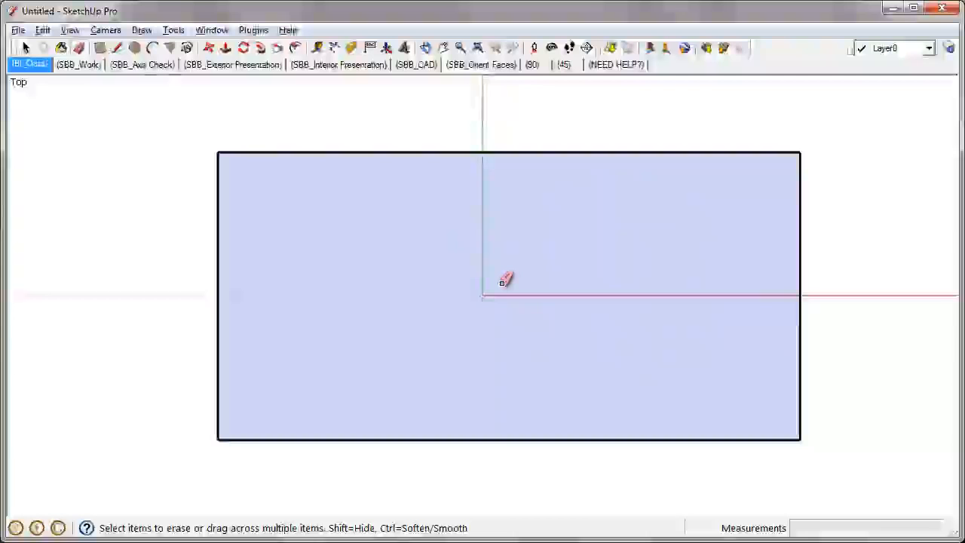
Step: Draw a rectangle about 15' 9" wide and 17' 3" high on the left half of the face
{"action": "left_click", "coordinate": [101, 48]}
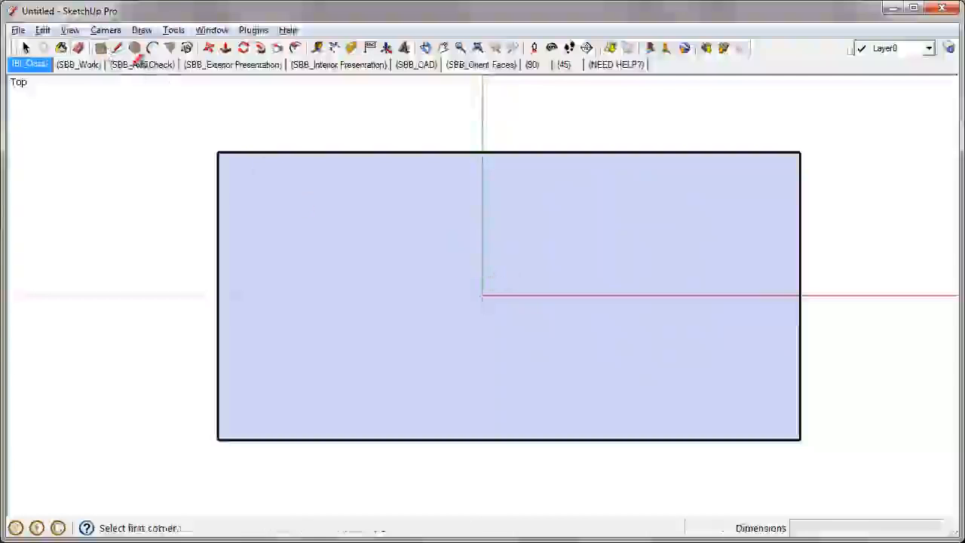
{"action": "left_click", "coordinate": [251, 188]}
{"action": "left_click", "coordinate": [433, 387]}
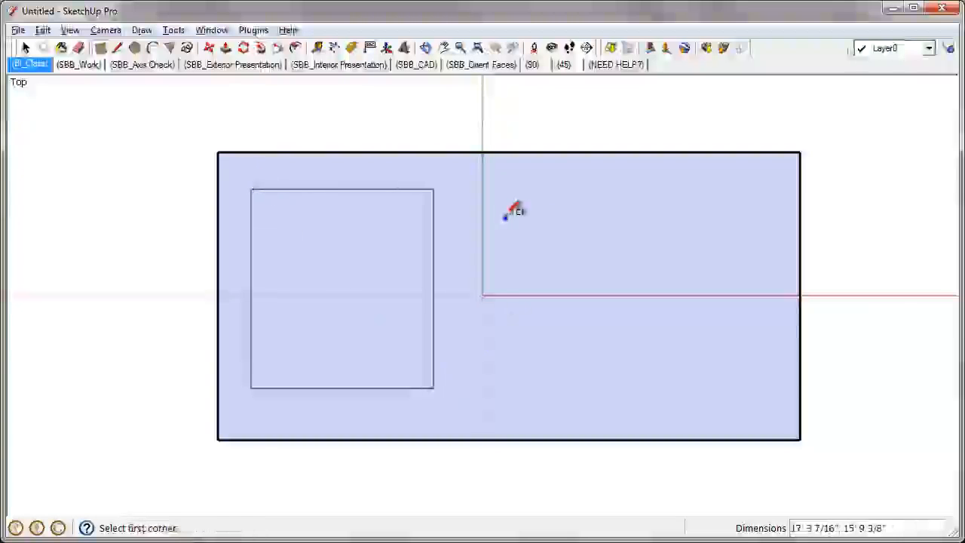
Step: Draw a rectangle on the right half of the face and a smaller one about 7' 7" by 6' 3" inside it
{"action": "left_click", "coordinate": [504, 215]}
{"action": "left_click", "coordinate": [721, 364]}
{"action": "left_click", "coordinate": [591, 250]}
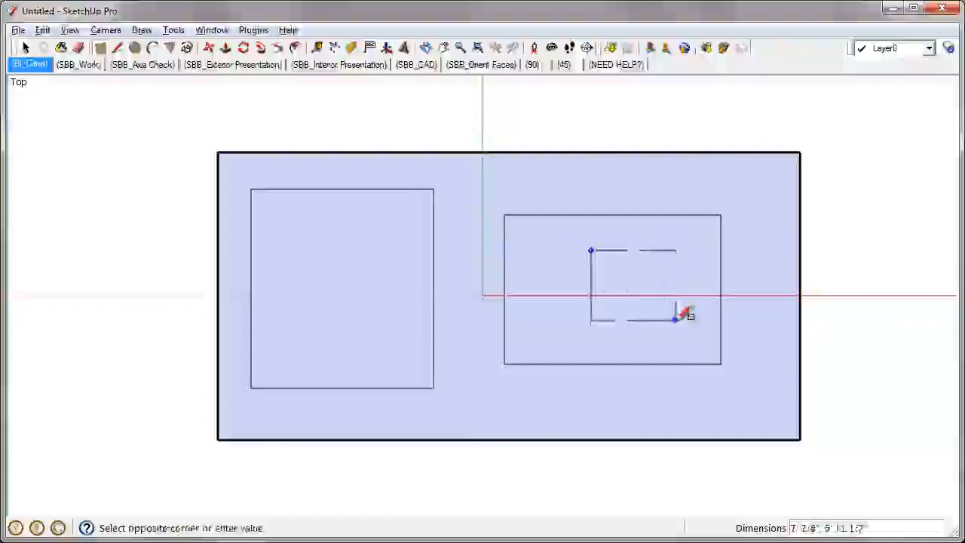
{"action": "left_click", "coordinate": [680, 324]}
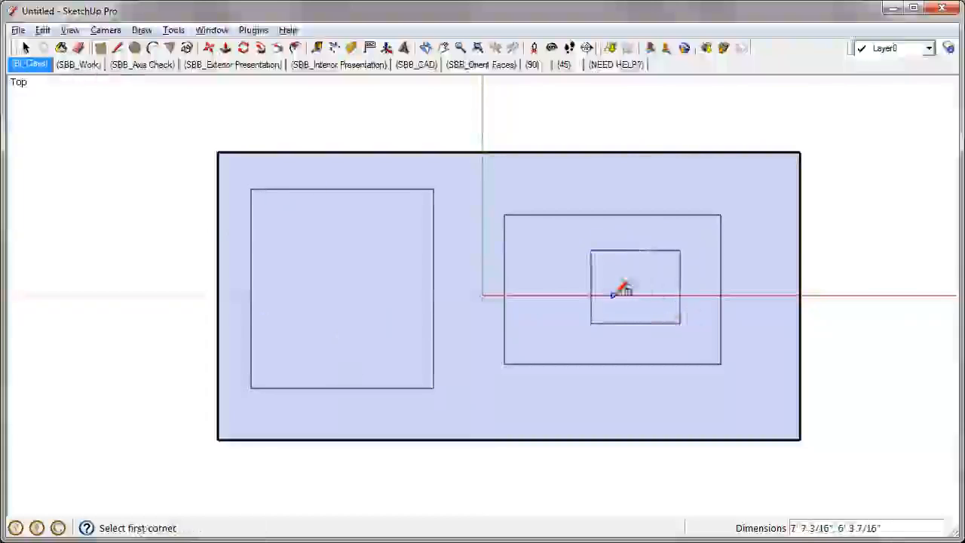
Step: Erase the face between the two nested right rectangles and the face inside the left rectangle
{"action": "right_click", "coordinate": [551, 230]}
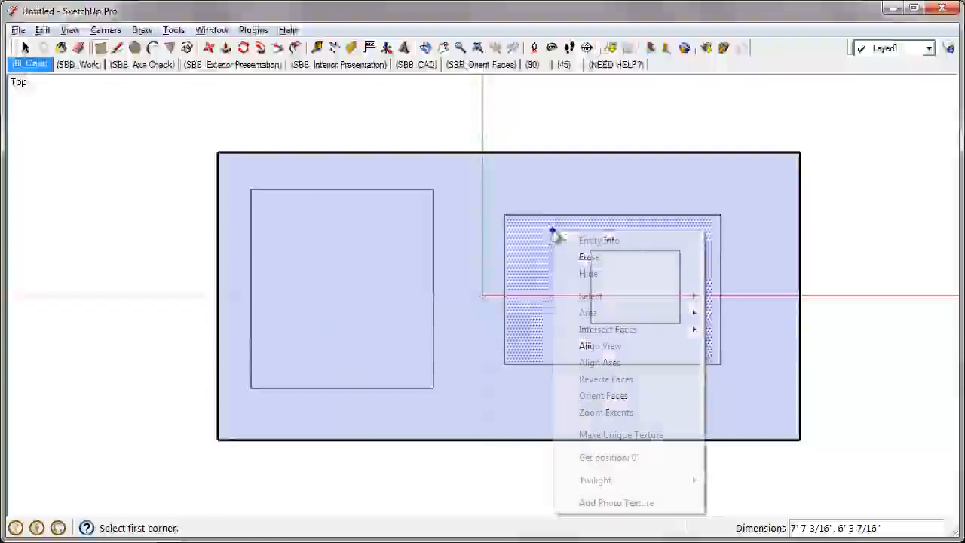
{"action": "left_click", "coordinate": [605, 262]}
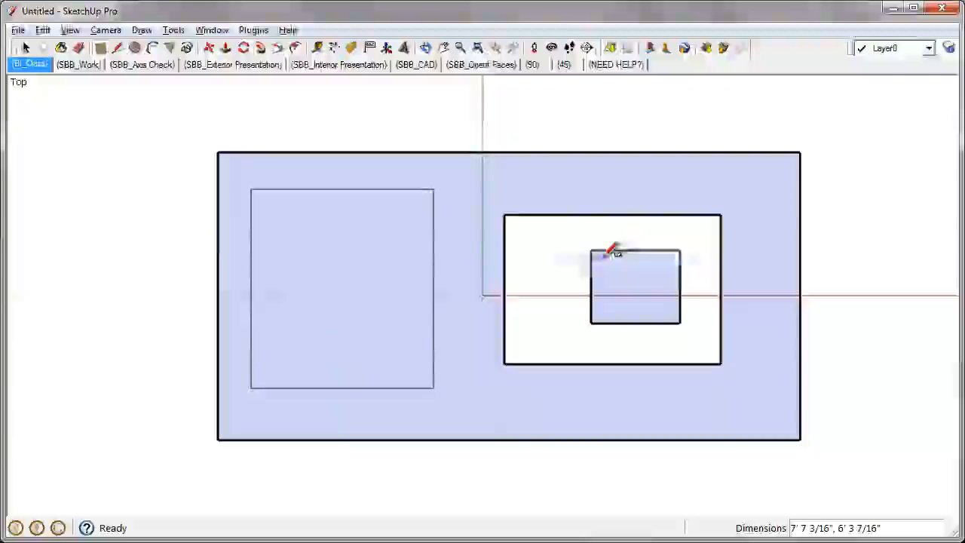
{"action": "right_click", "coordinate": [362, 218]}
{"action": "left_click", "coordinate": [400, 247]}
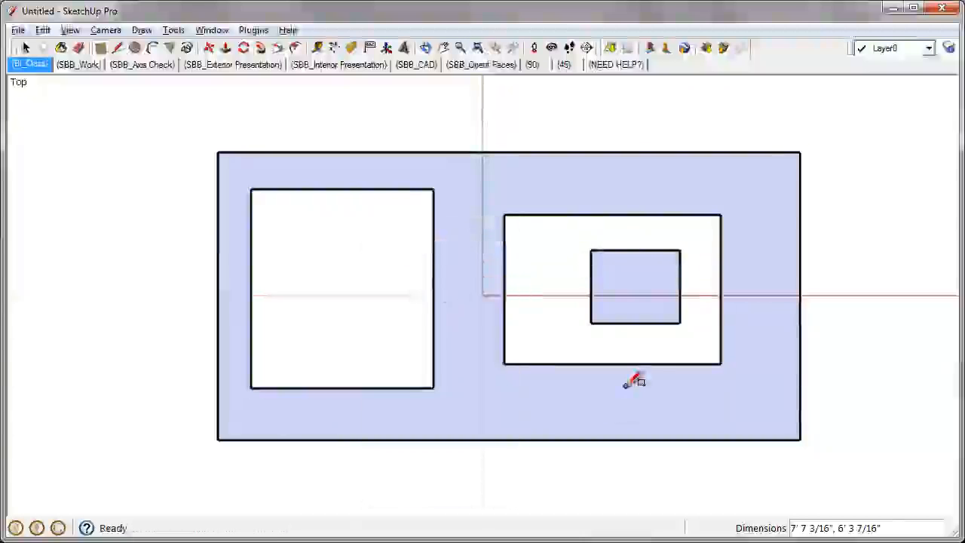